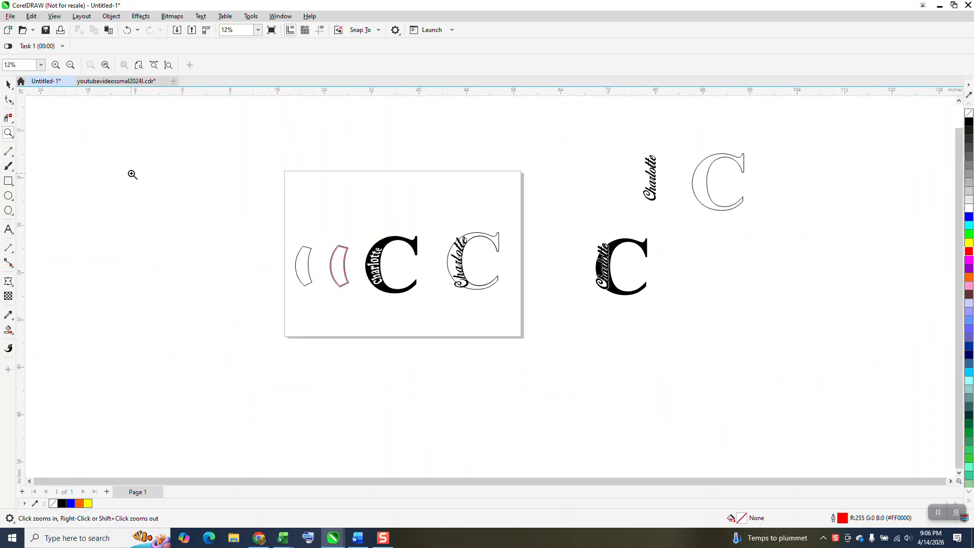
# Step: Duplicate the upright script name and outlined C to the right, and move the original C closer to its name
pyautogui.moveTo(607, 144); pyautogui.dragTo(787, 235)
pyautogui.click(9, 83)
pyautogui.scroll(-1, 446, 198)
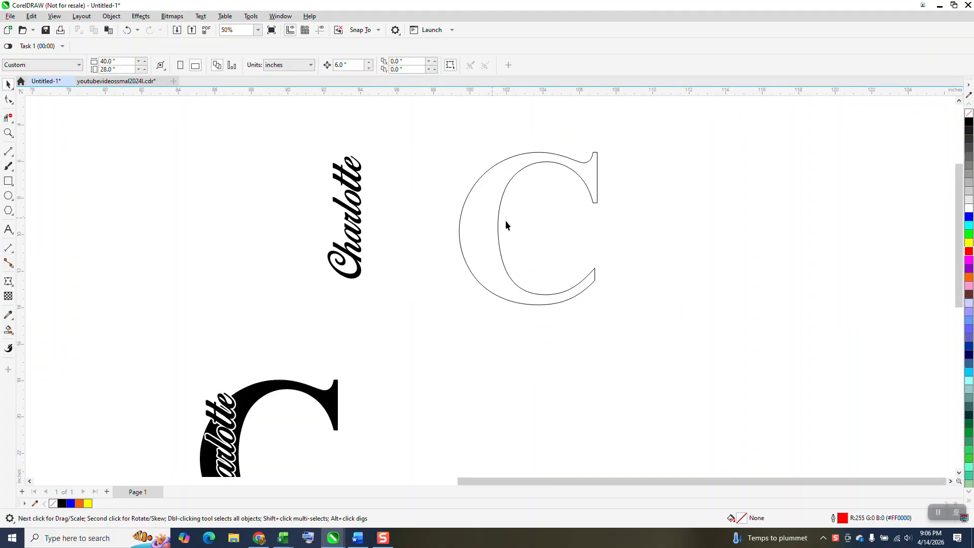
pyautogui.moveTo(720, 322); pyautogui.dragTo(739, 321)
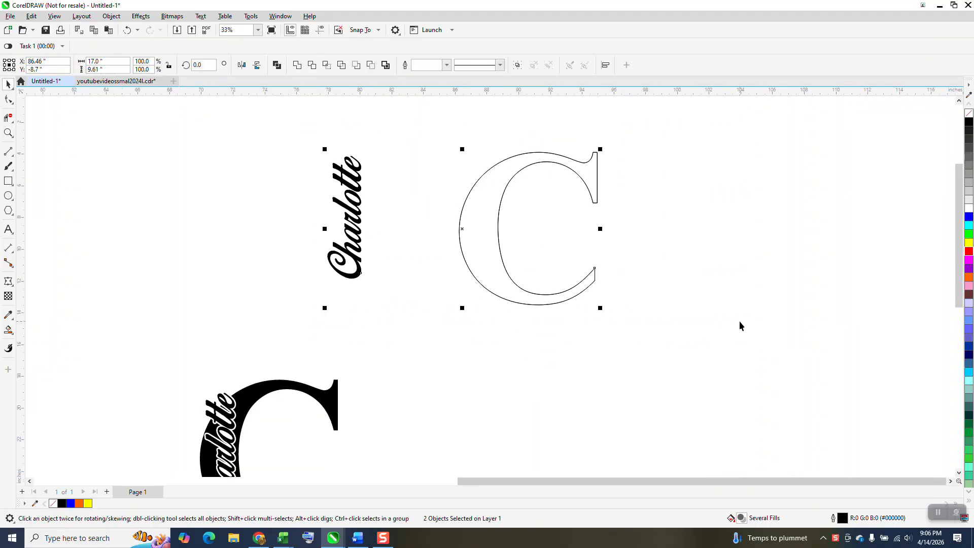
pyautogui.scroll(-1, 635, 299)
pyautogui.moveTo(506, 233); pyautogui.dragTo(797, 187)
pyautogui.rightClick(797, 187)
pyautogui.moveTo(526, 215); pyautogui.dragTo(481, 198)
# Step: Draw two 3-point curves about 1.3 inches wide across the upper and lower ends of the original C's thick stroke
pyautogui.click(8, 152)
pyautogui.click(46, 219)
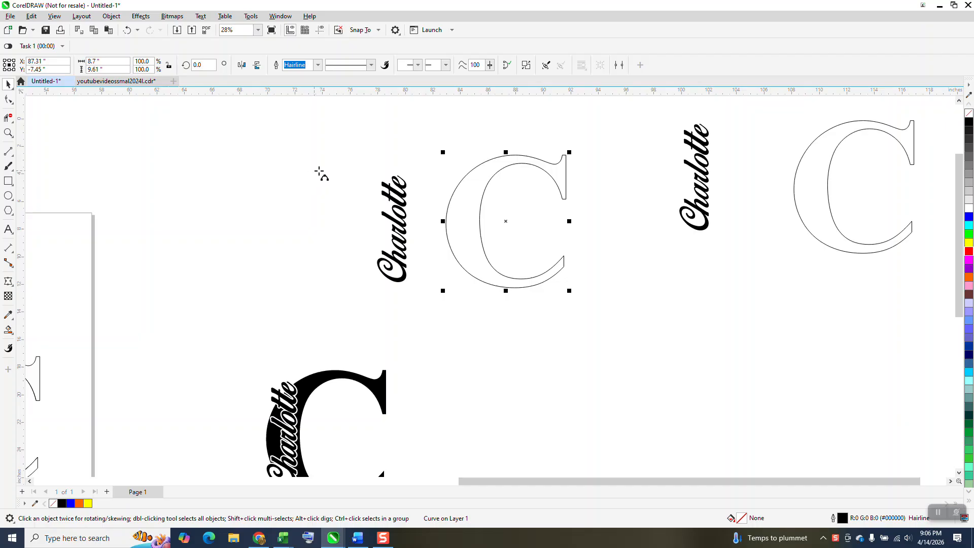
pyautogui.moveTo(484, 188); pyautogui.dragTo(467, 175)
pyautogui.click(480, 179)
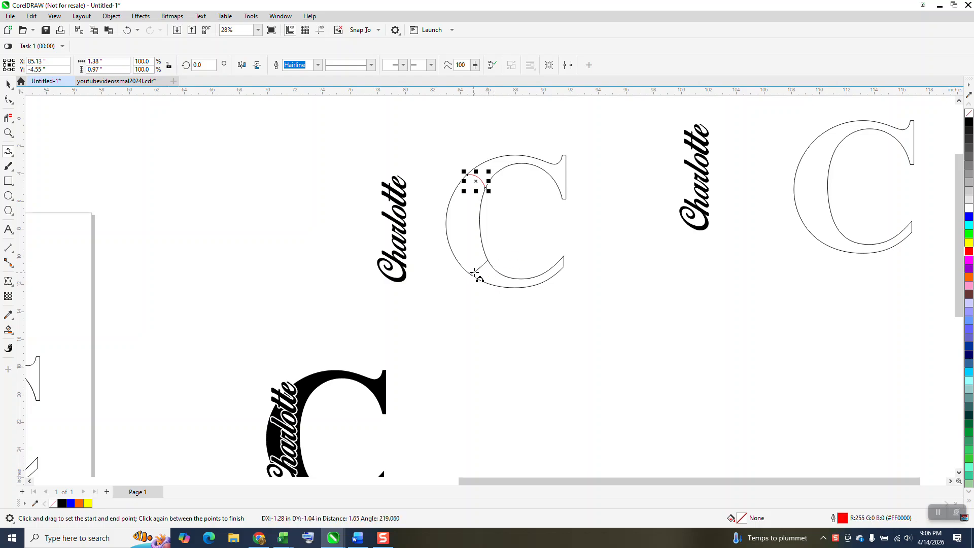
pyautogui.click(482, 275)
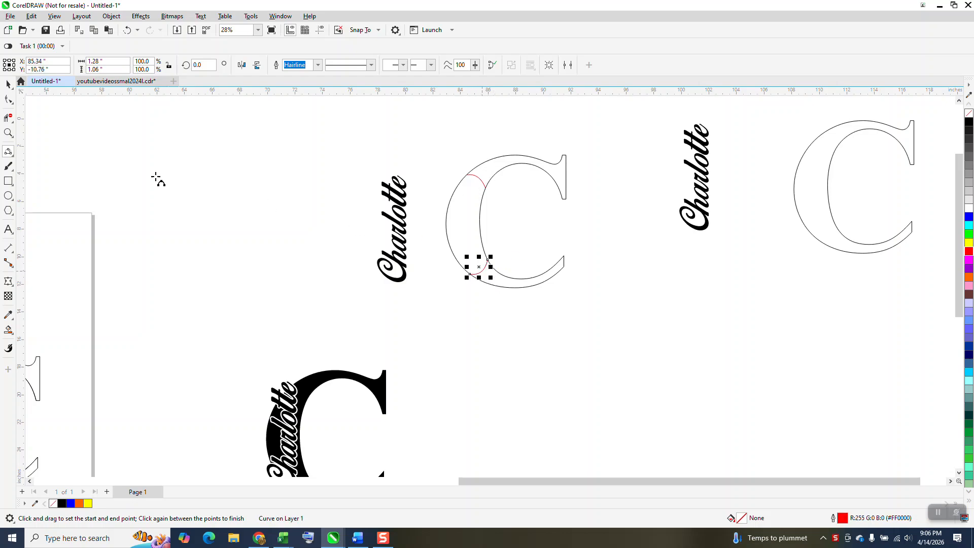
# Step: Smart-fill the region between the two curves, move the resulting crescent left past the name, and make it an unfilled black hairline outline
pyautogui.click(8, 330)
pyautogui.click(470, 225)
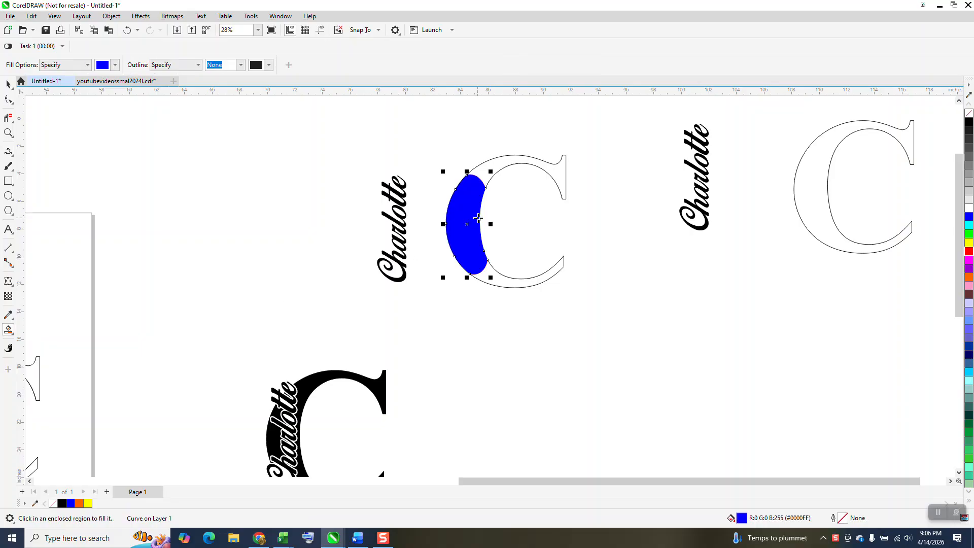
pyautogui.press('Left')
pyautogui.press('Left')
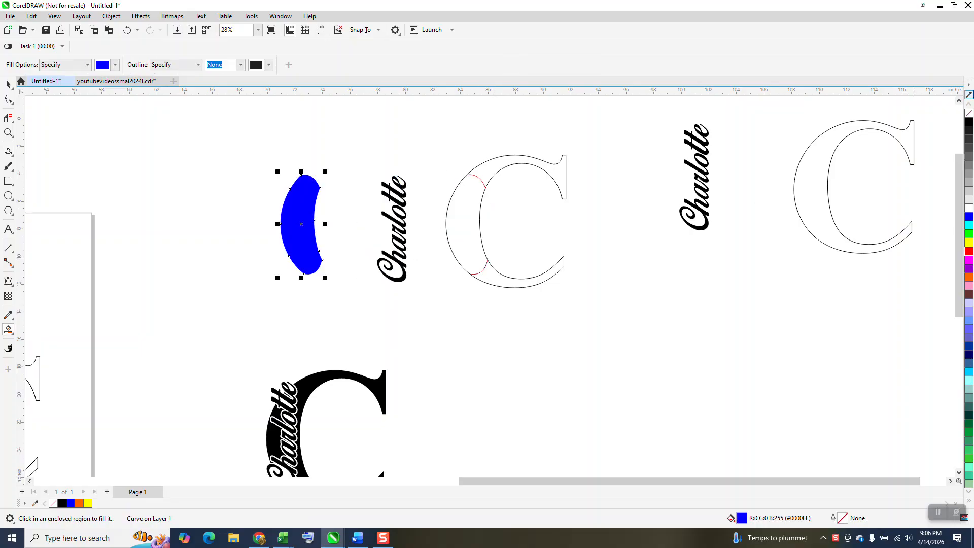
pyautogui.click(968, 118)
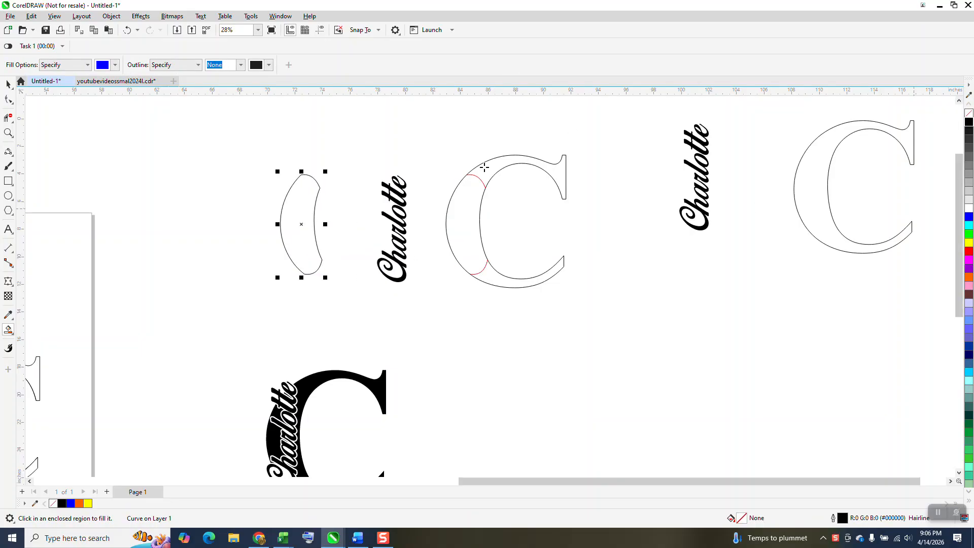
# Step: Apply an envelope to the script name beside the C, created from the crescent outline
pyautogui.click(8, 84)
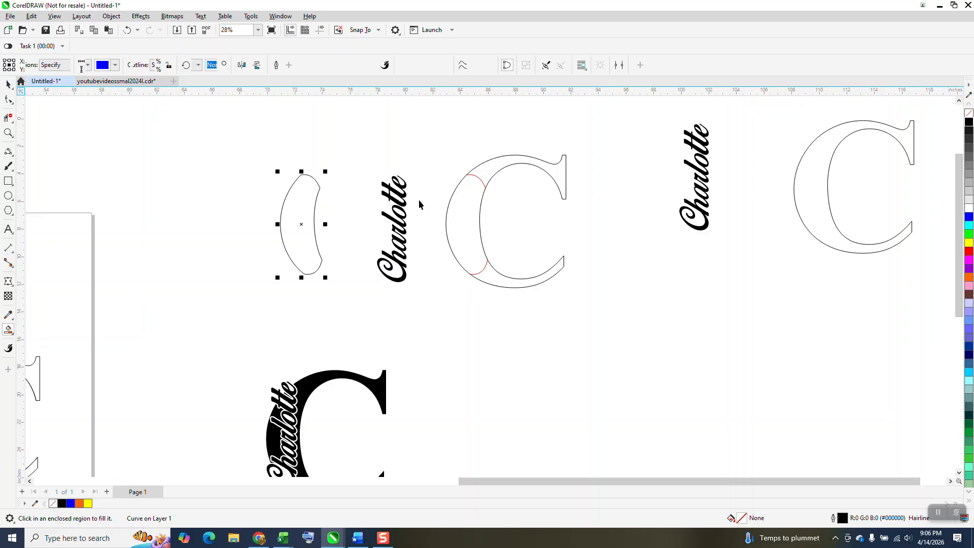
pyautogui.click(389, 188)
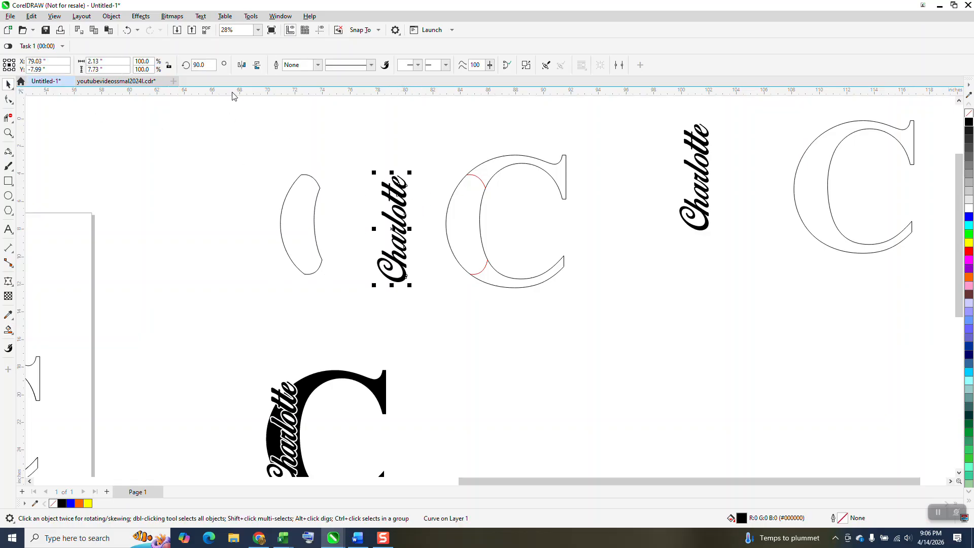
pyautogui.click(140, 16)
pyautogui.moveTo(111, 15)
pyautogui.moveTo(143, 16)
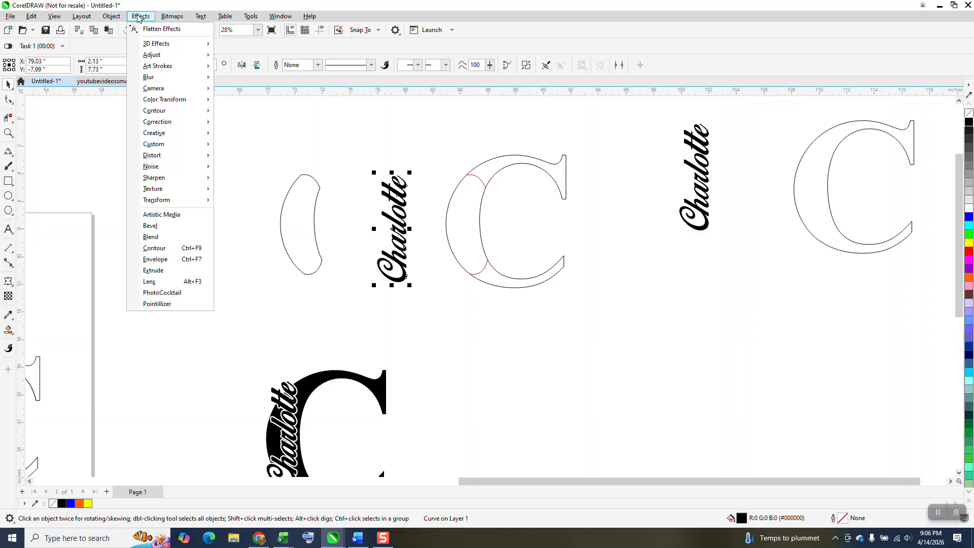
pyautogui.click(165, 260)
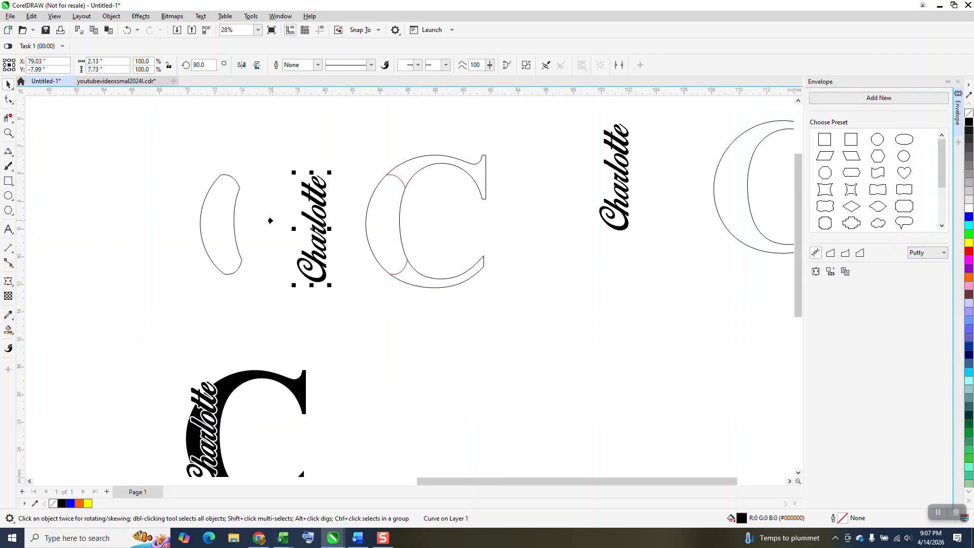
pyautogui.click(220, 225)
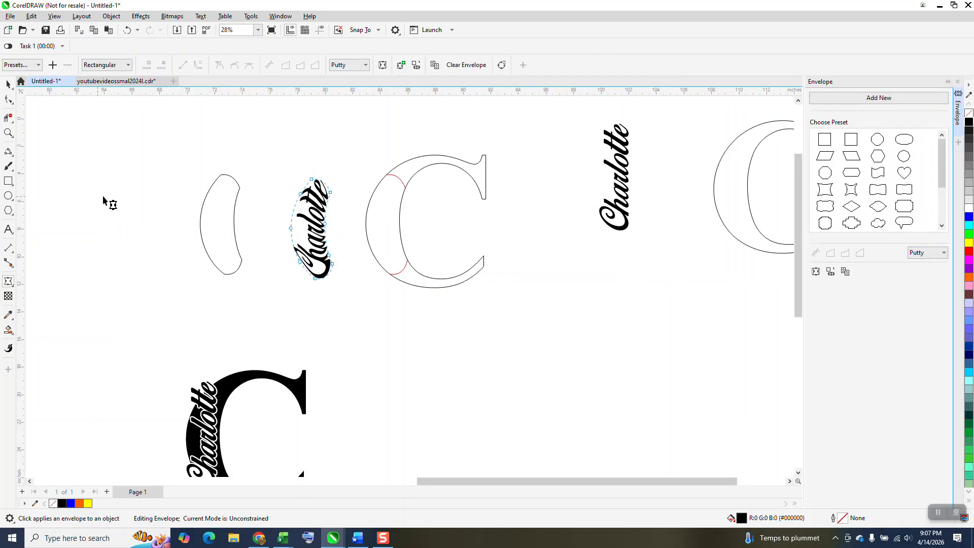
# Step: Inspect the warped script name up close and undo its envelope
pyautogui.click(9, 133)
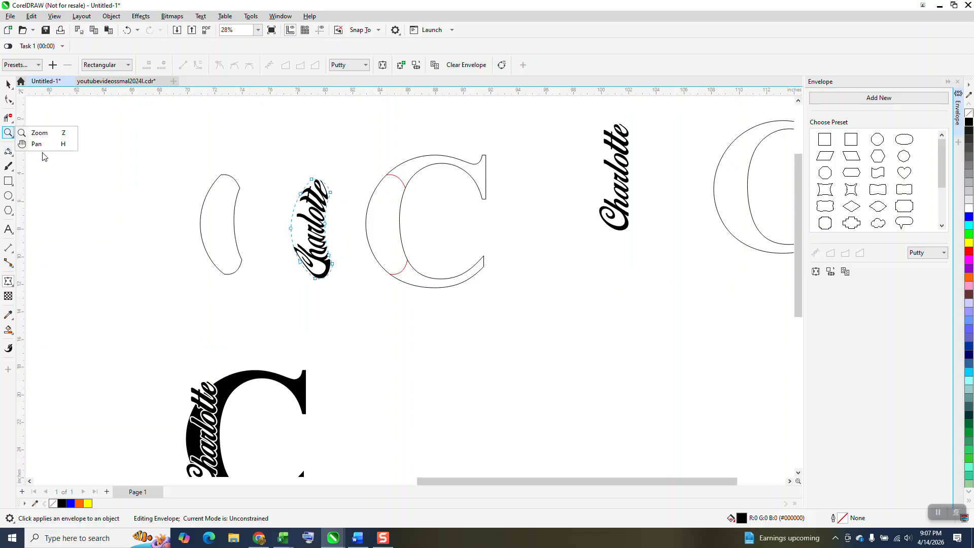
pyautogui.click(75, 137)
pyautogui.moveTo(272, 176); pyautogui.dragTo(372, 291)
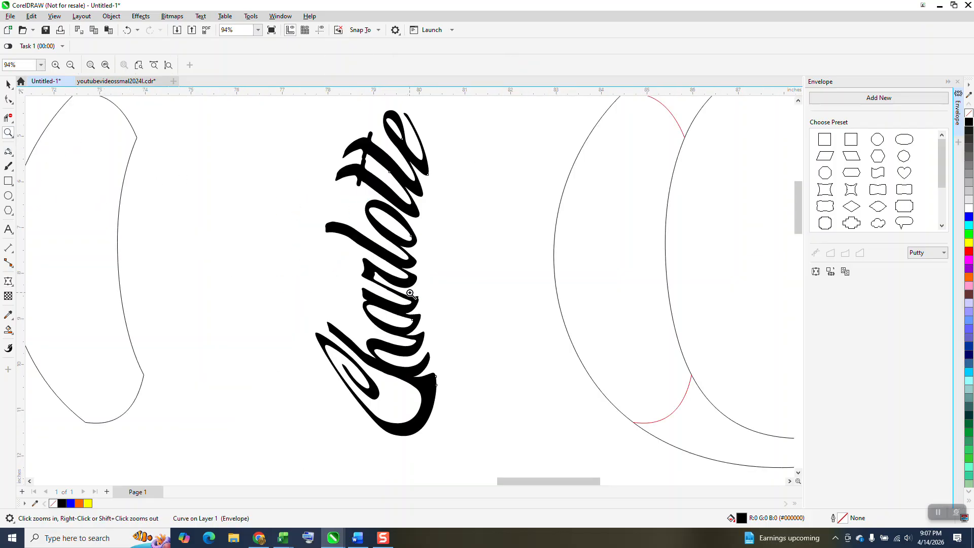
pyautogui.scroll(-3, 411, 293)
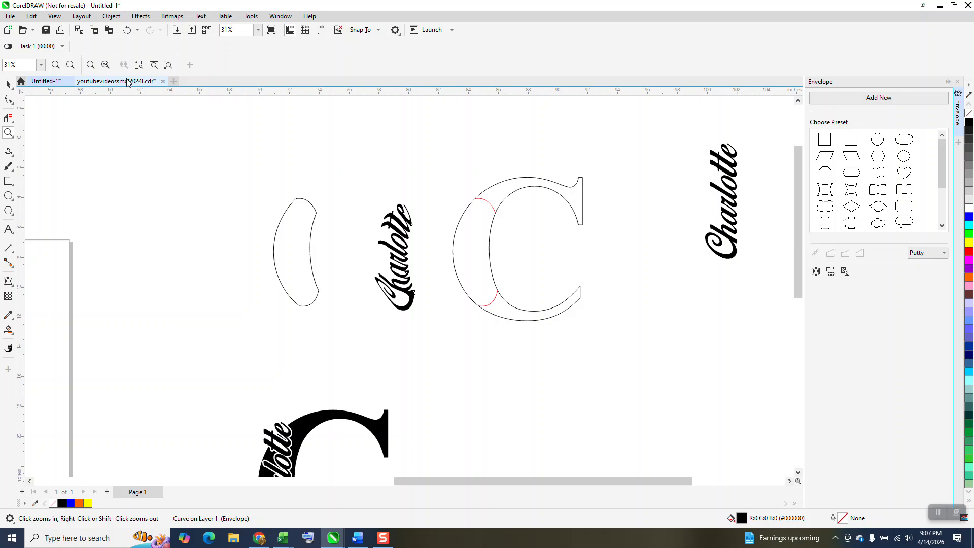
pyautogui.click(127, 30)
pyautogui.scroll(-1, 243, 119)
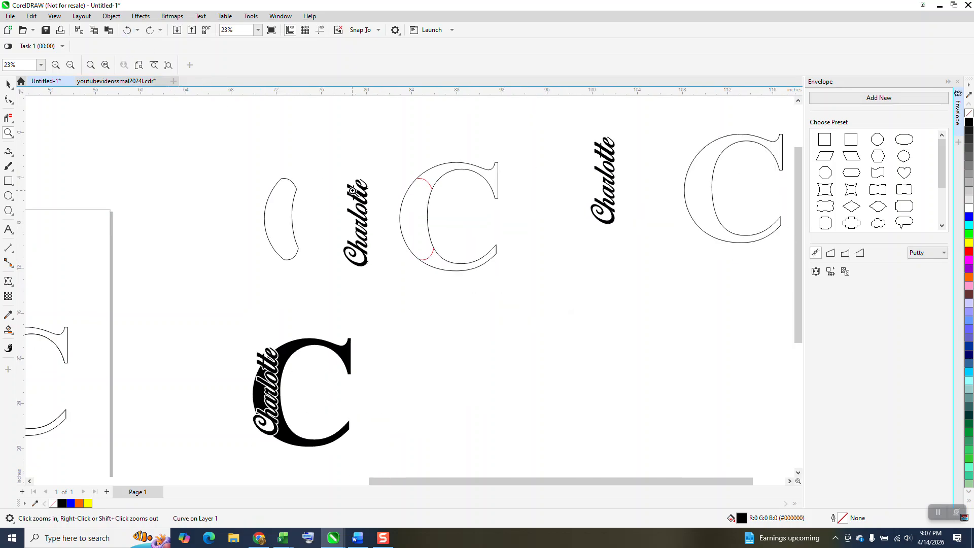
# Step: Nudge the script name beside the original C slightly up and move the duplicated script name slightly down
pyautogui.click(9, 84)
pyautogui.click(364, 196)
pyautogui.moveTo(365, 197); pyautogui.dragTo(364, 189)
pyautogui.moveTo(605, 184); pyautogui.dragTo(605, 202)
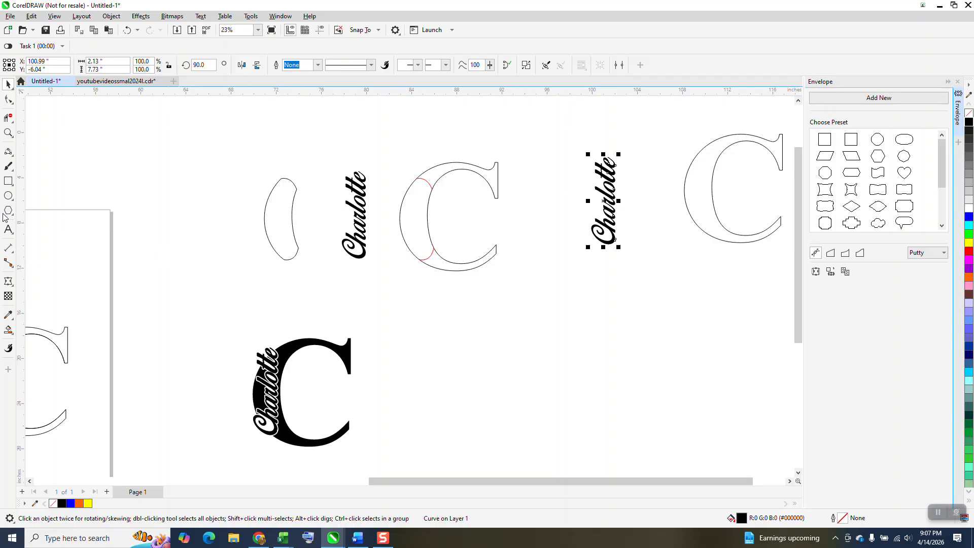
# Step: Add the name in capital letters as Arial artistic text above the crescent, enlarged to about 14.9 inches wide
pyautogui.click(8, 229)
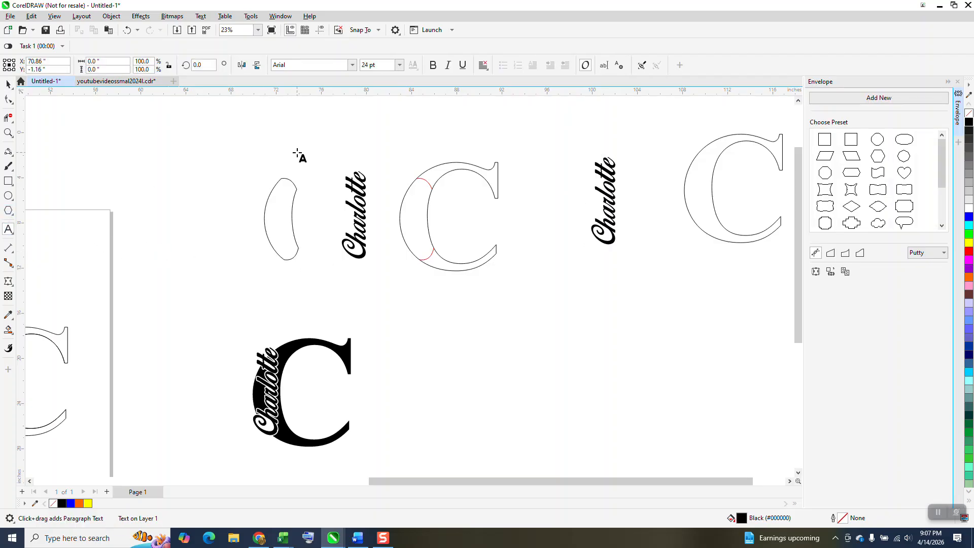
pyautogui.write('HARLOTTE')
pyautogui.moveTo(289, 148); pyautogui.dragTo(435, 167)
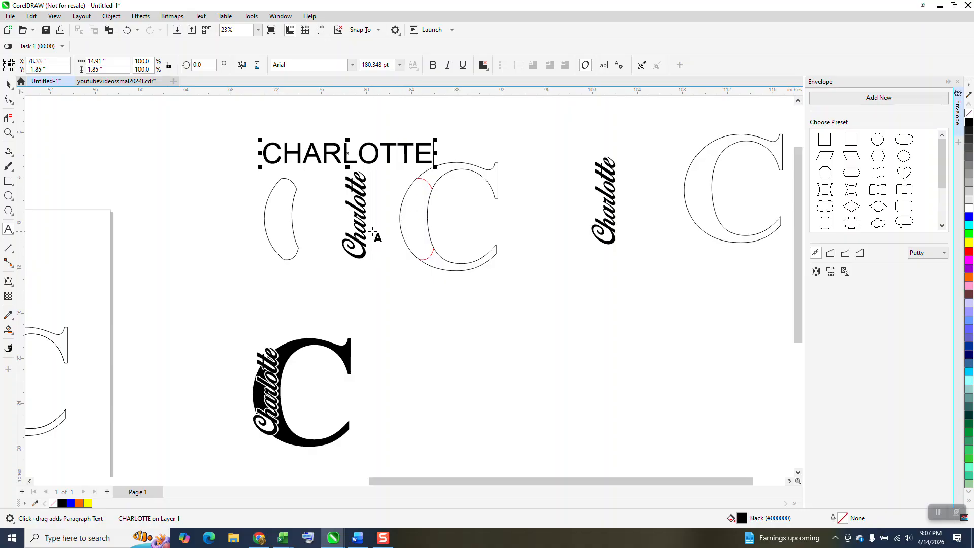
pyautogui.moveTo(346, 153); pyautogui.dragTo(357, 151)
pyautogui.click(6, 83)
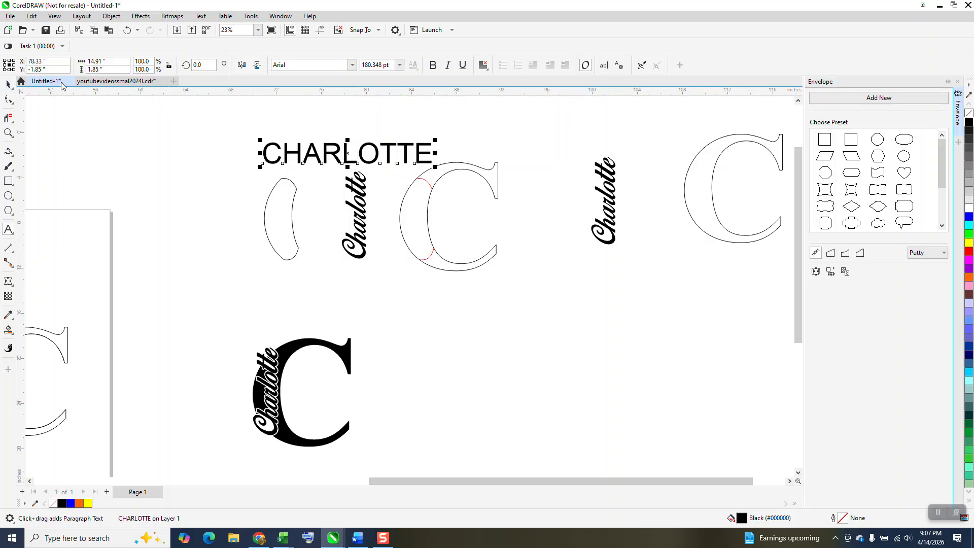
# Step: Set the capitalized name in Cooper Black, scale it to about 10.2 inches wide and place it up and left of the crescent
pyautogui.click(353, 65)
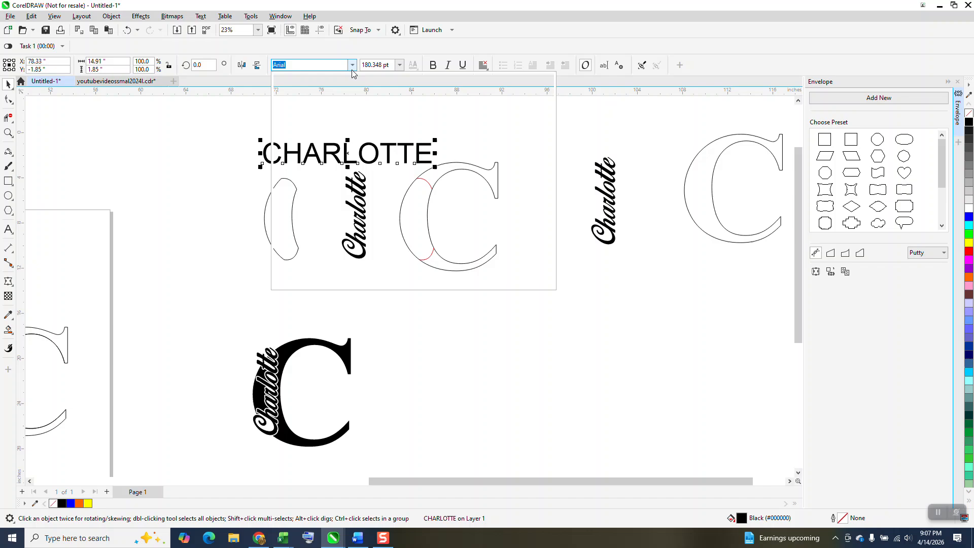
pyautogui.click(337, 97)
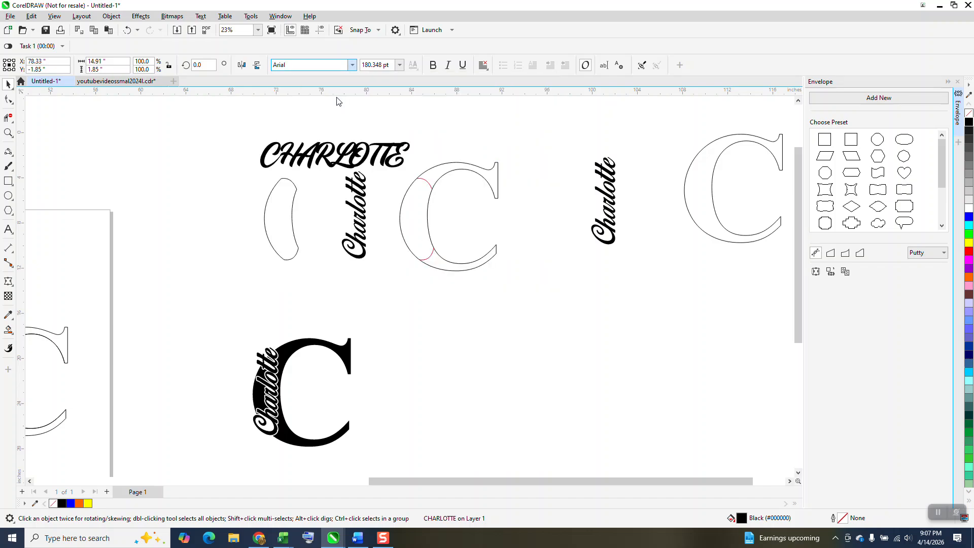
pyautogui.moveTo(409, 158); pyautogui.dragTo(256, 148)
# Step: Rotate the capitalized name 90 degrees and position it directly to the left of the crescent outline
pyautogui.click(199, 65)
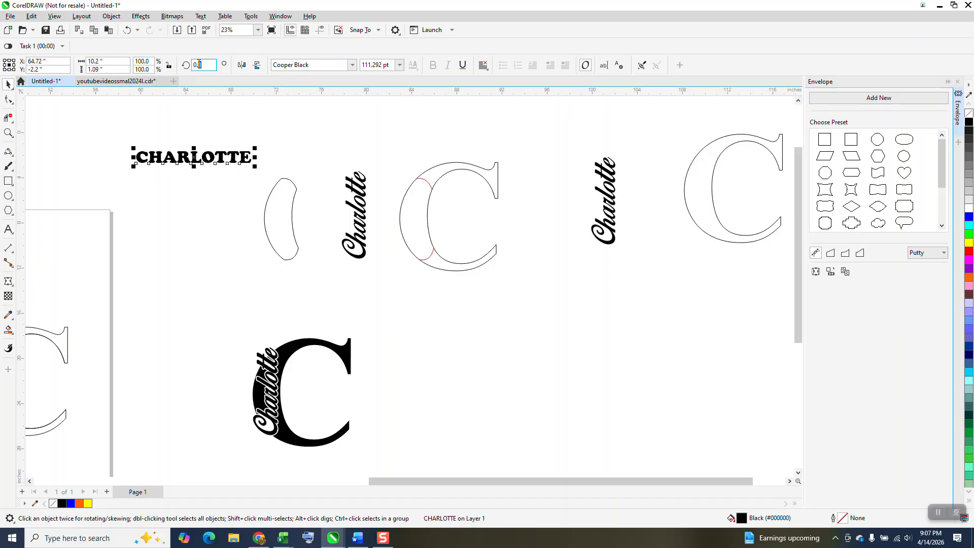
pyautogui.press('Return')
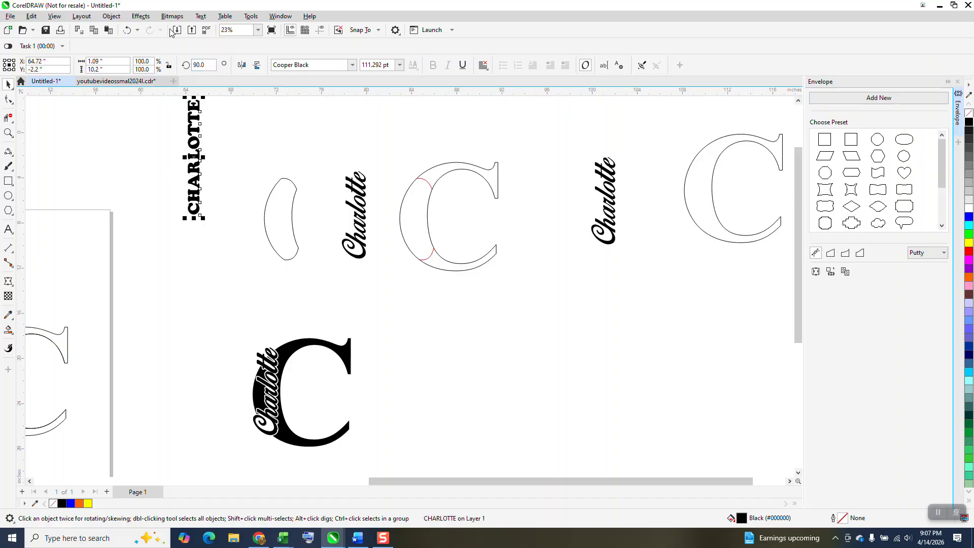
pyautogui.moveTo(195, 157); pyautogui.dragTo(233, 224)
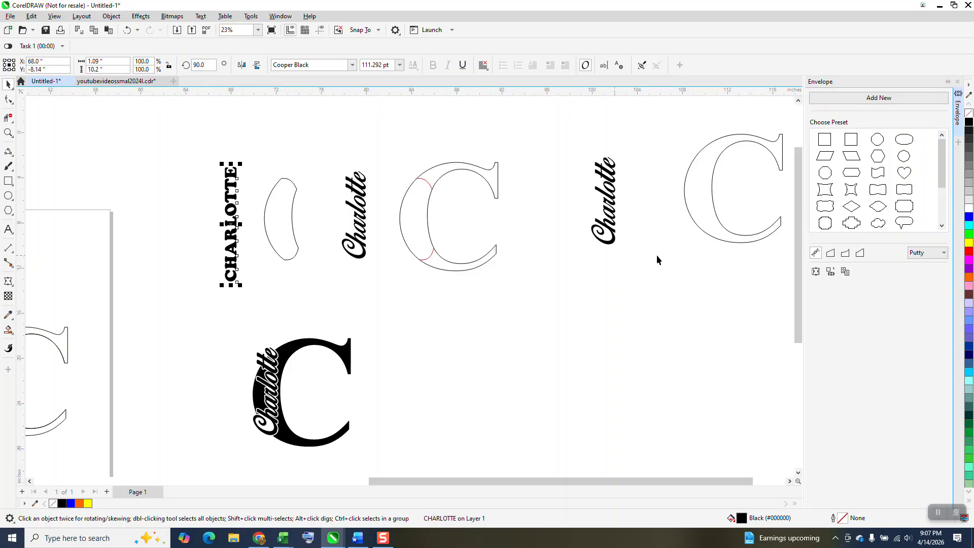
# Step: Shape the rotated capitalized name with an envelope created from the crescent outline and inspect the warped letters up close
pyautogui.click(276, 221)
pyautogui.click(8, 133)
pyautogui.moveTo(162, 169); pyautogui.dragTo(323, 308)
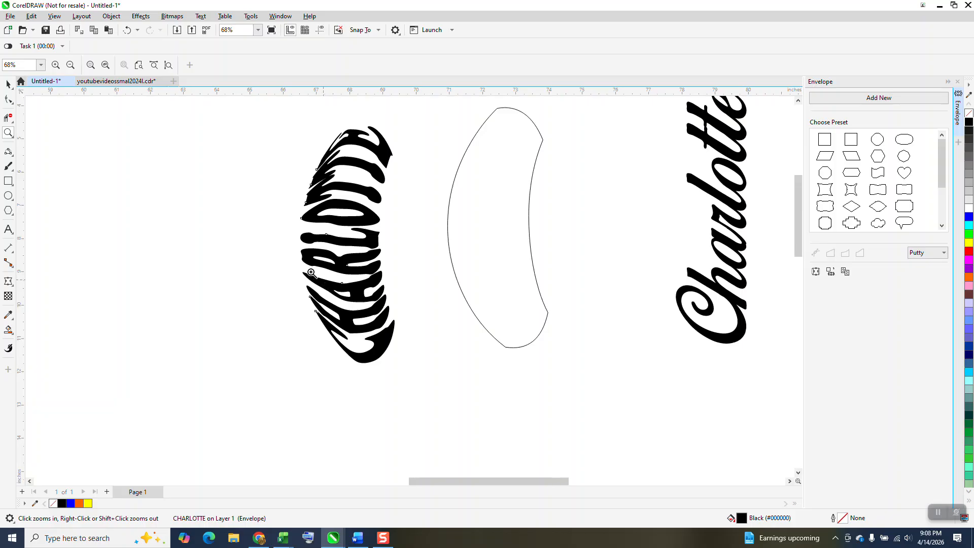
pyautogui.scroll(-6, 304, 246)
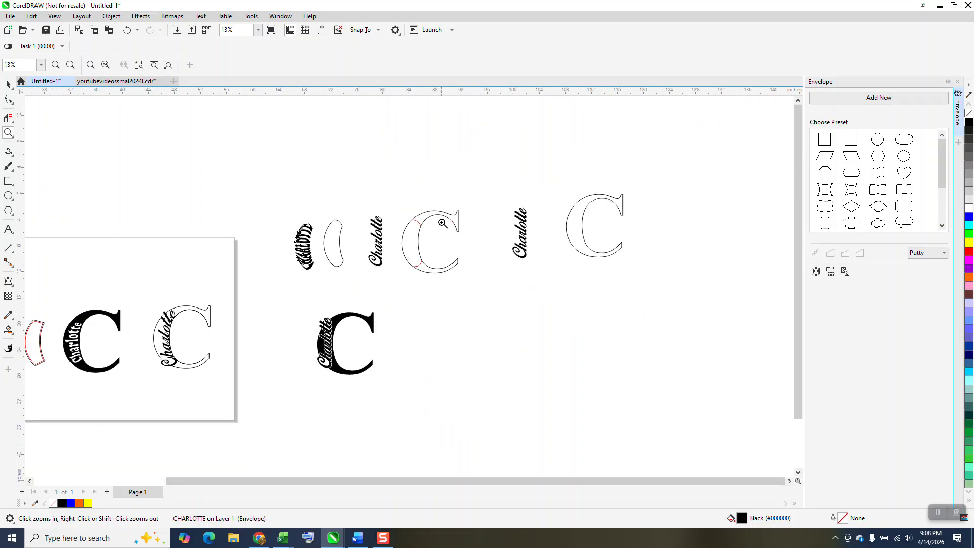
# Step: Rotate the duplicated script name and outlined C together by -90 degrees
pyautogui.click(8, 83)
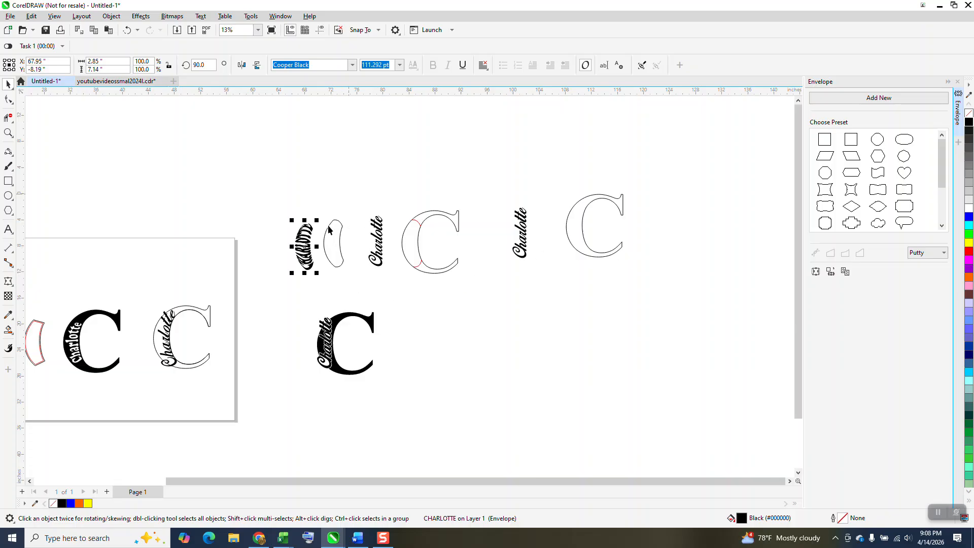
pyautogui.moveTo(491, 177); pyautogui.dragTo(683, 292)
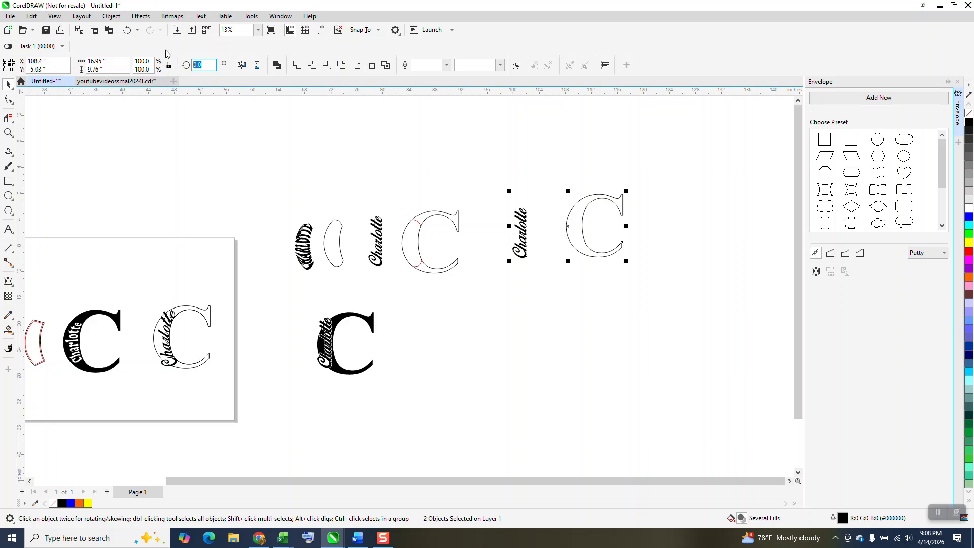
pyautogui.press('Return')
pyautogui.write('-90')
pyautogui.press('Return')
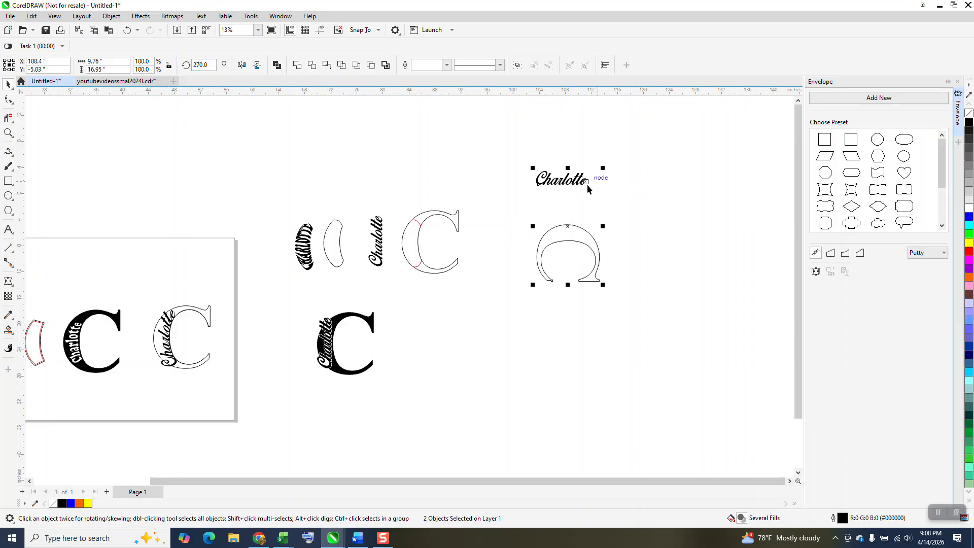
# Step: Move the horizontal script name down to sit just above the arch of the rotated C
pyautogui.moveTo(579, 181); pyautogui.dragTo(606, 236)
pyautogui.click(632, 198)
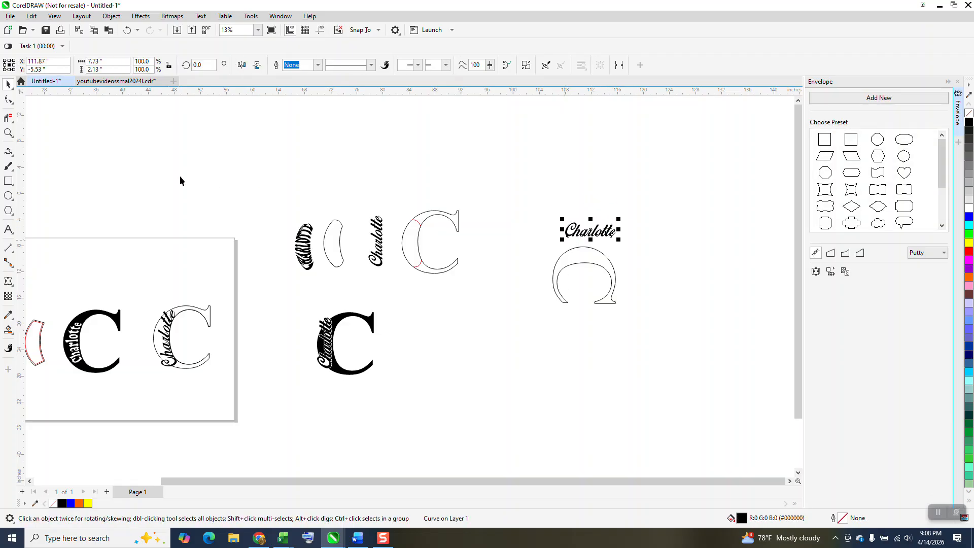
pyautogui.click(9, 136)
pyautogui.click(705, 337)
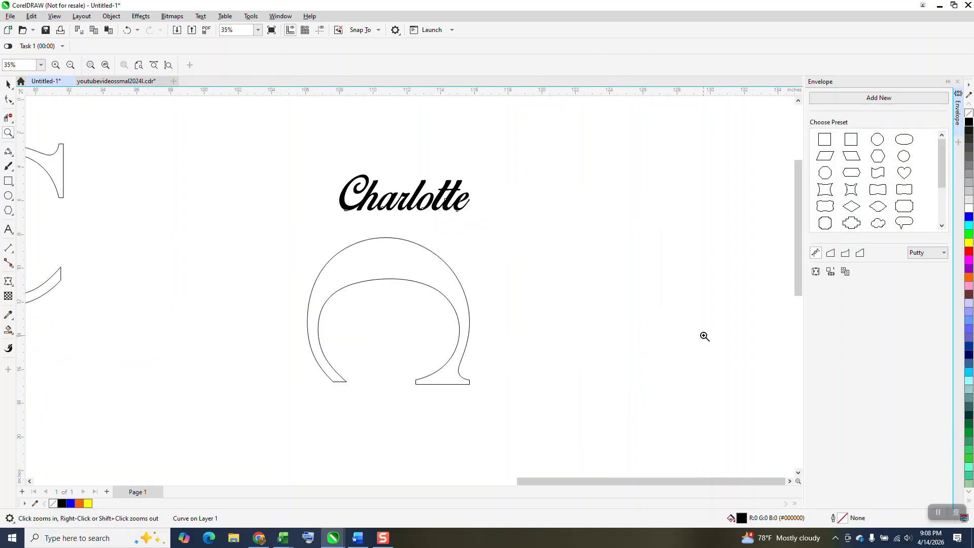
pyautogui.scroll(-1, 673, 303)
pyautogui.scroll(-1, 459, 205)
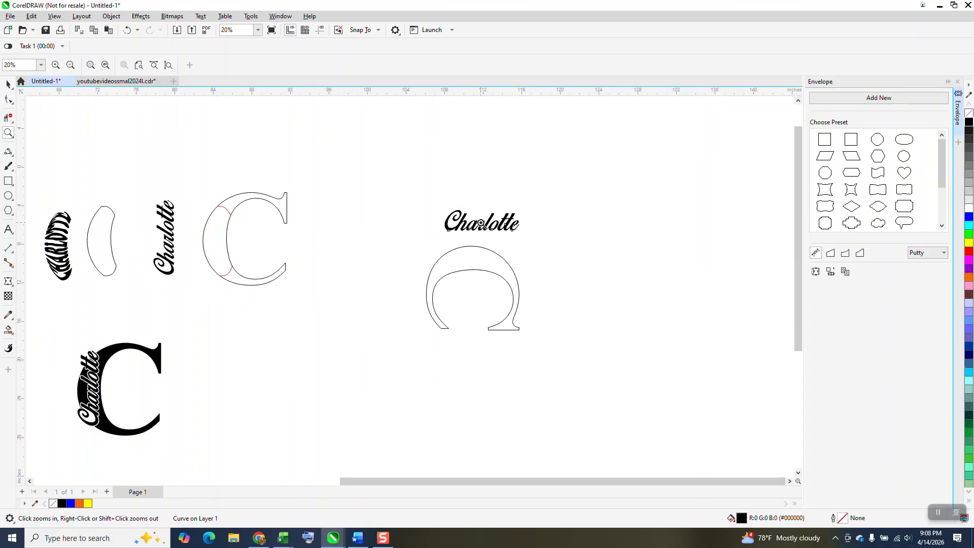
pyautogui.scroll(-1, 481, 208)
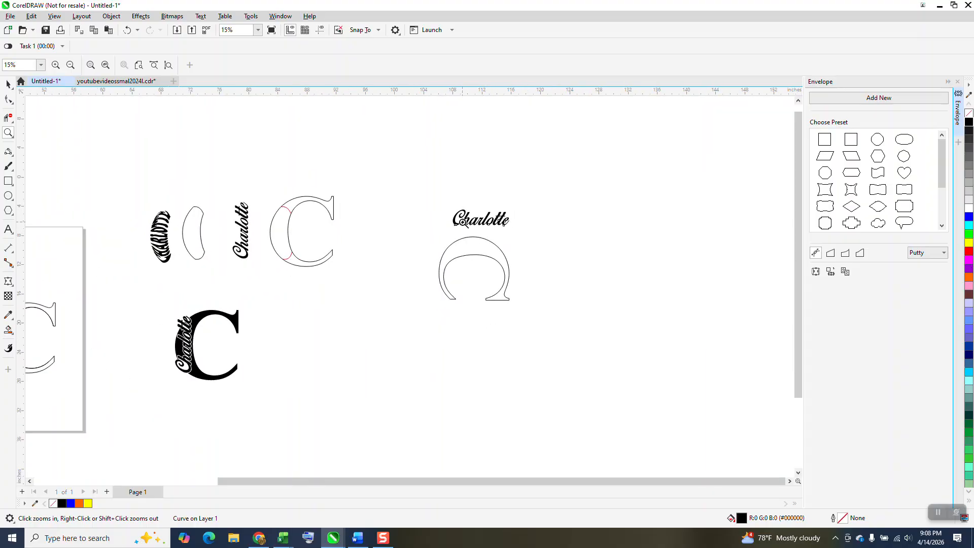
# Step: Try a one-step contour with a 0.1" offset on the rotated C outline
pyautogui.click(9, 331)
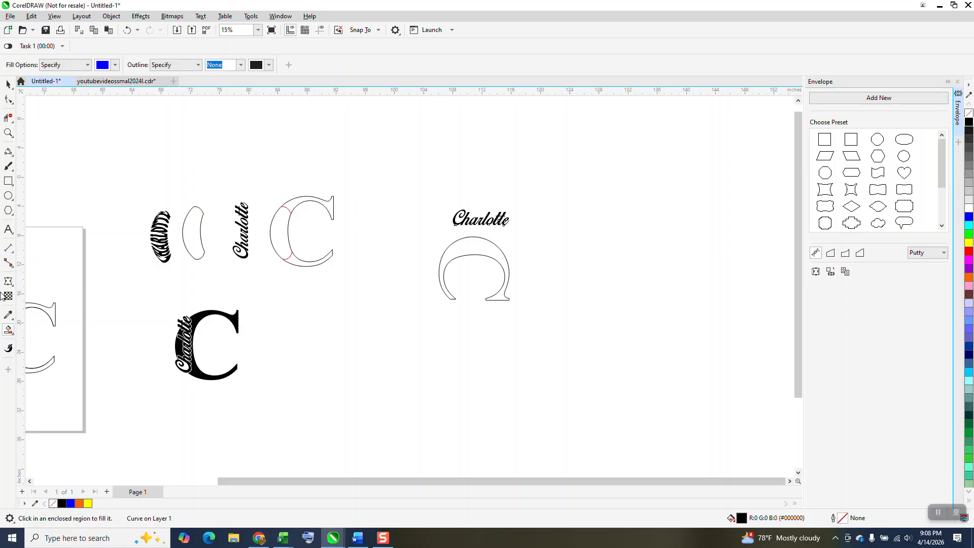
pyautogui.click(8, 84)
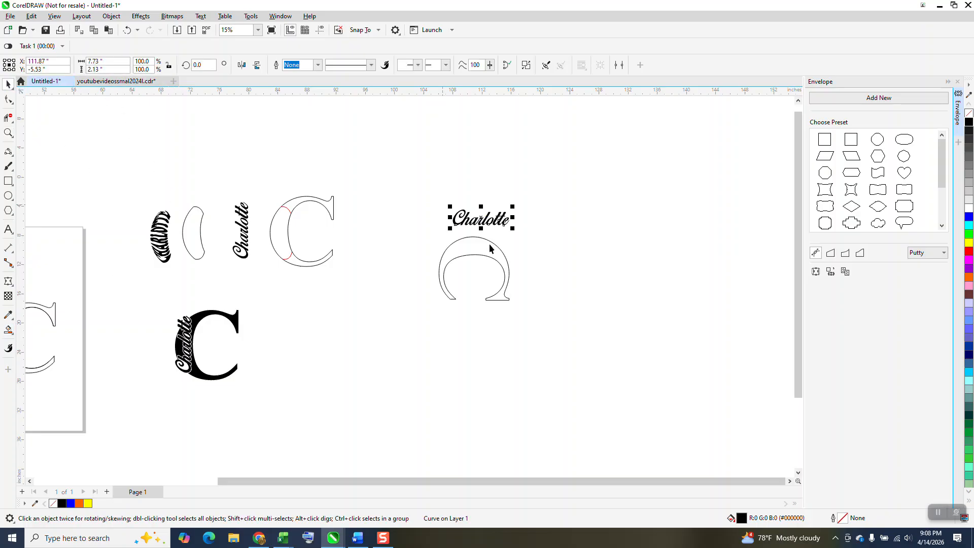
pyautogui.click(501, 265)
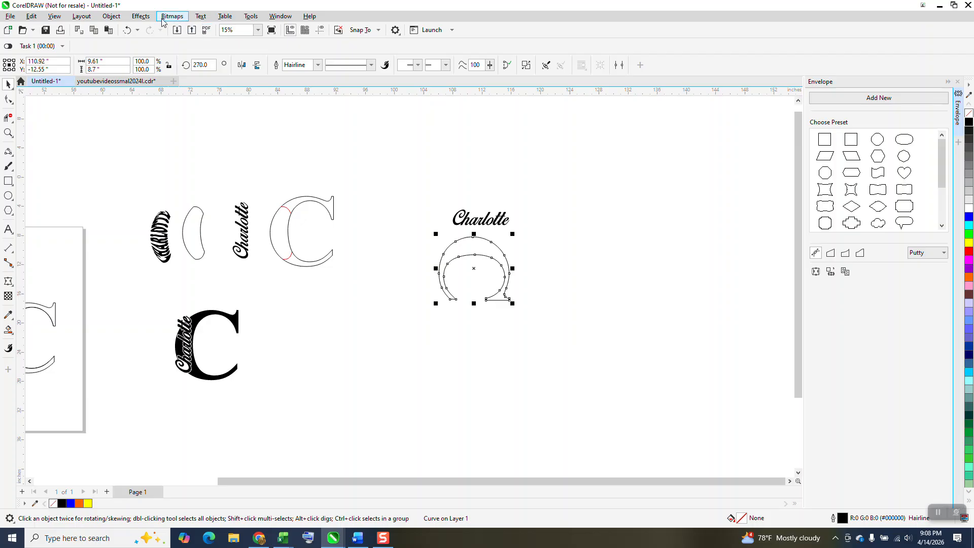
pyautogui.click(141, 17)
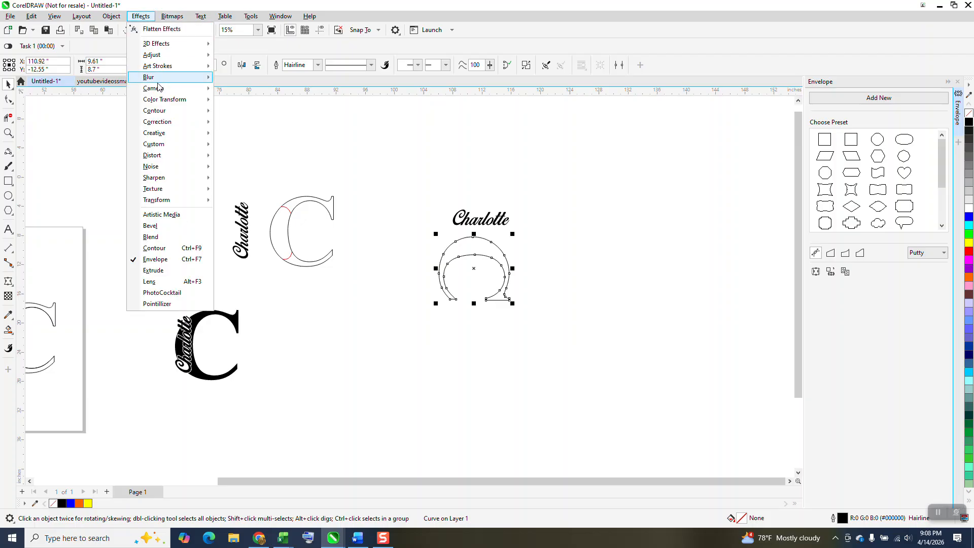
pyautogui.click(153, 248)
pyautogui.hotkey('ctrl', 'F9')
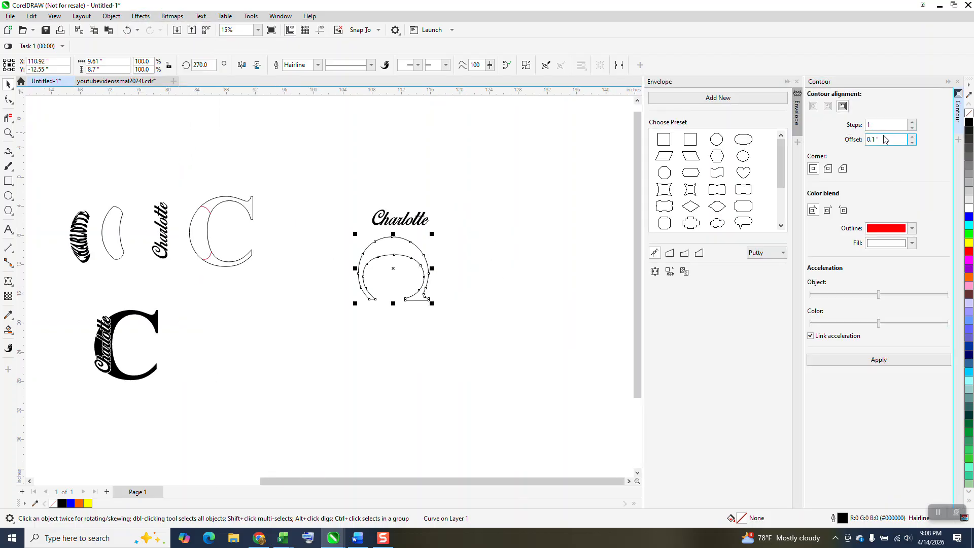
pyautogui.click(496, 204)
pyautogui.click(386, 247)
pyautogui.click(879, 360)
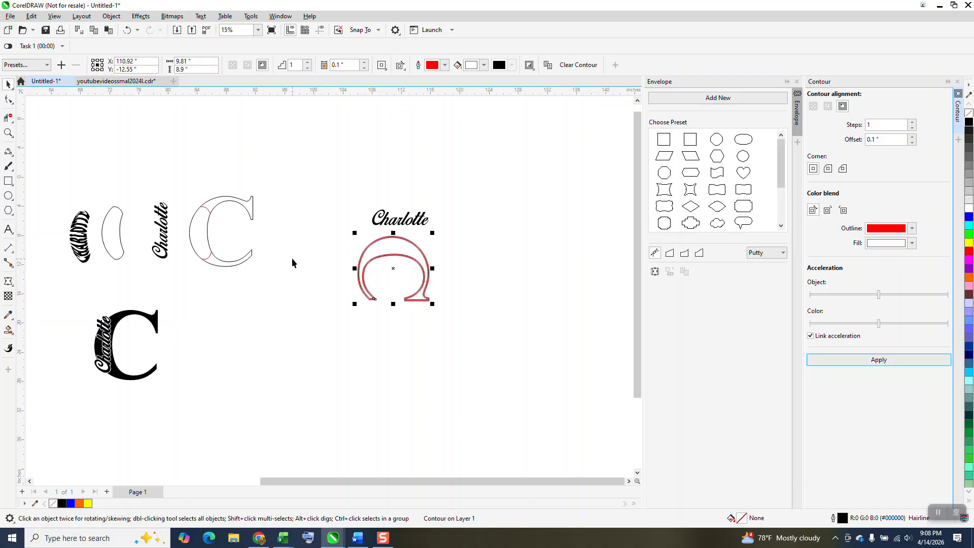
# Step: Inspect the contour lines around the rotated C up close and undo the contour
pyautogui.click(9, 133)
pyautogui.moveTo(348, 244); pyautogui.dragTo(492, 322)
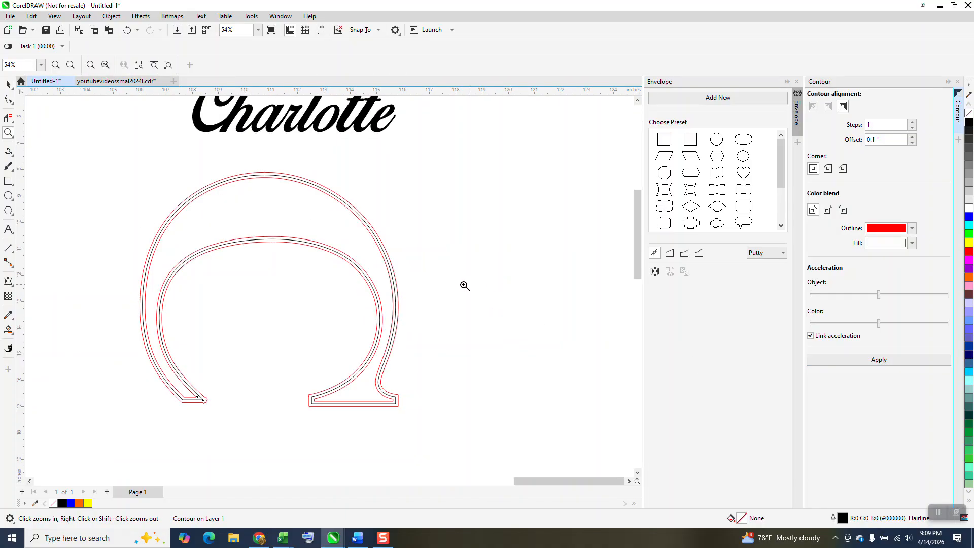
pyautogui.click(8, 84)
pyautogui.scroll(-2, 344, 171)
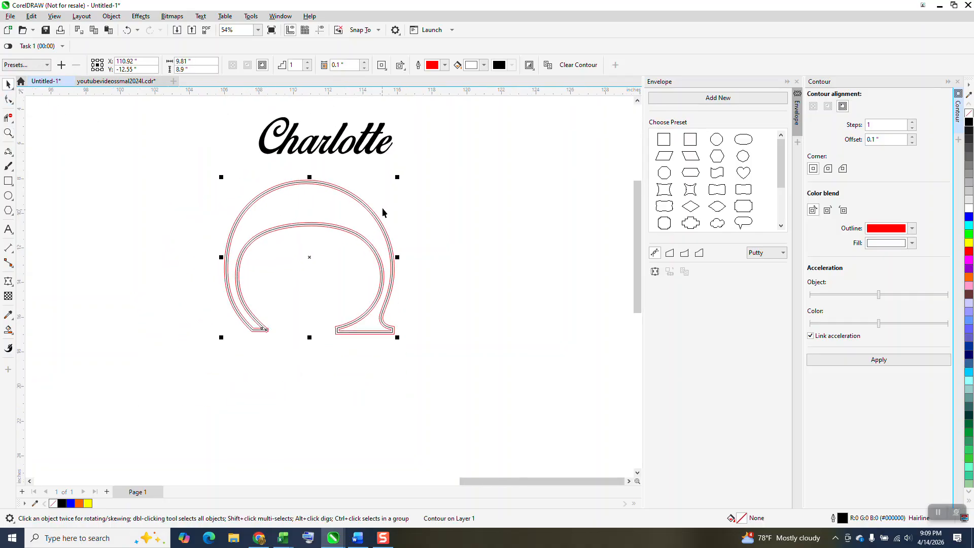
pyautogui.click(127, 30)
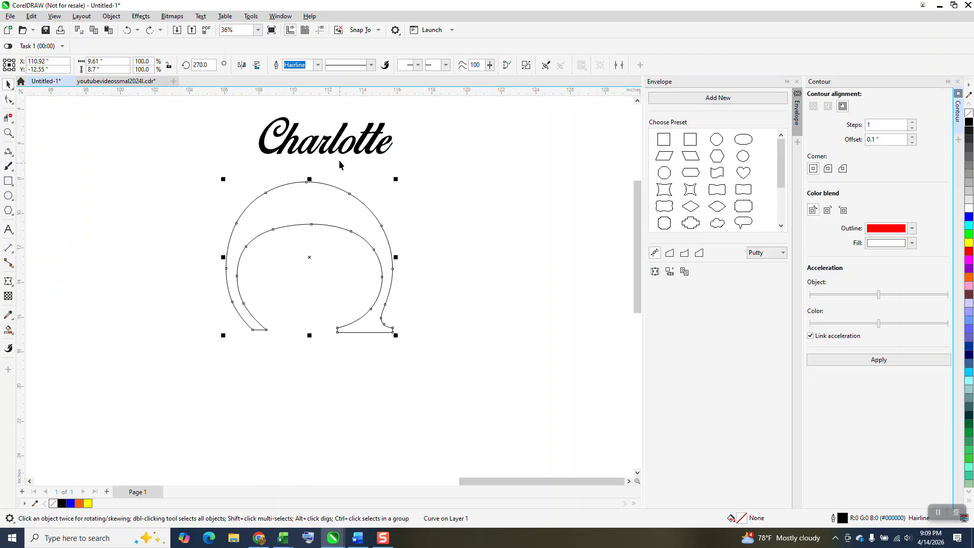
# Step: Close the Contour and Envelope dockers and move the script name down onto the top arch of the rotated C
pyautogui.moveTo(339, 155); pyautogui.dragTo(325, 171)
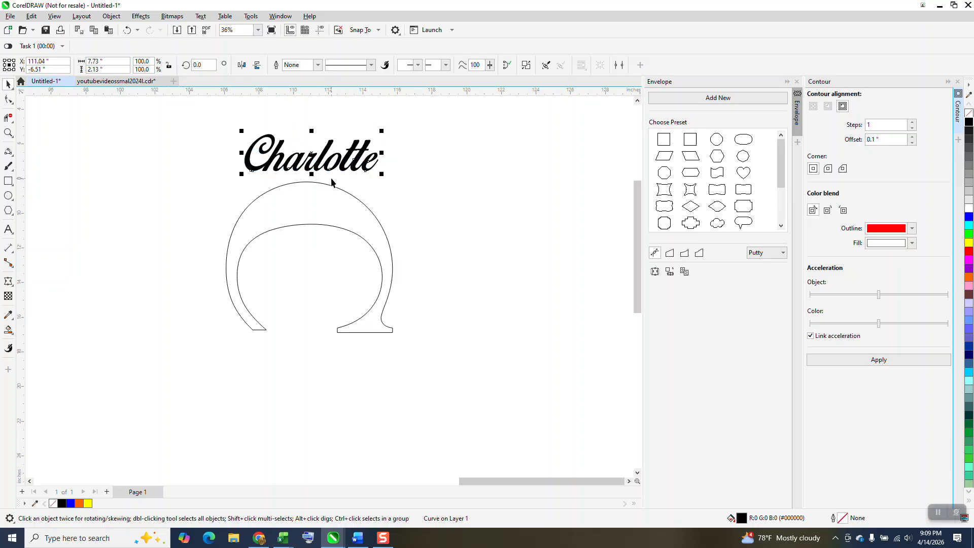
pyautogui.click(959, 81)
pyautogui.click(957, 82)
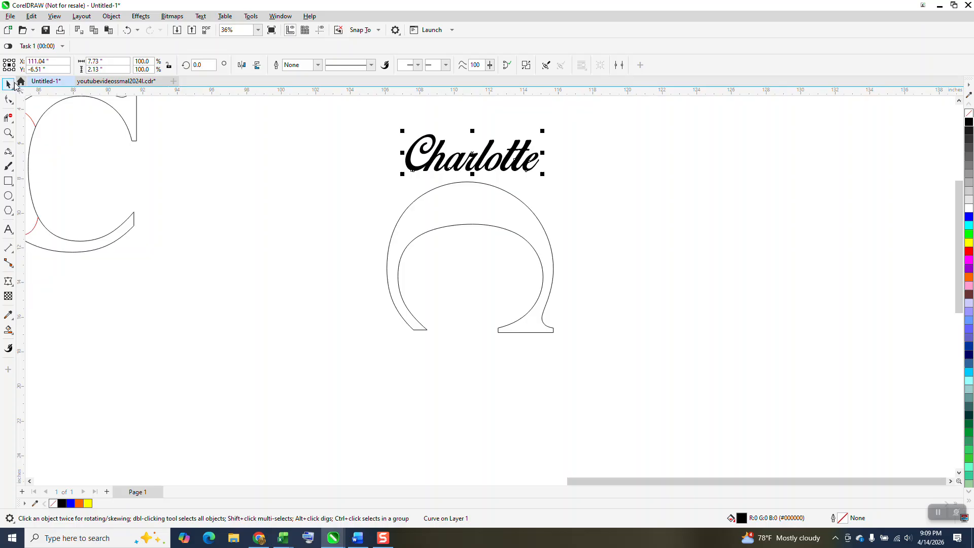
pyautogui.moveTo(460, 157); pyautogui.dragTo(466, 209)
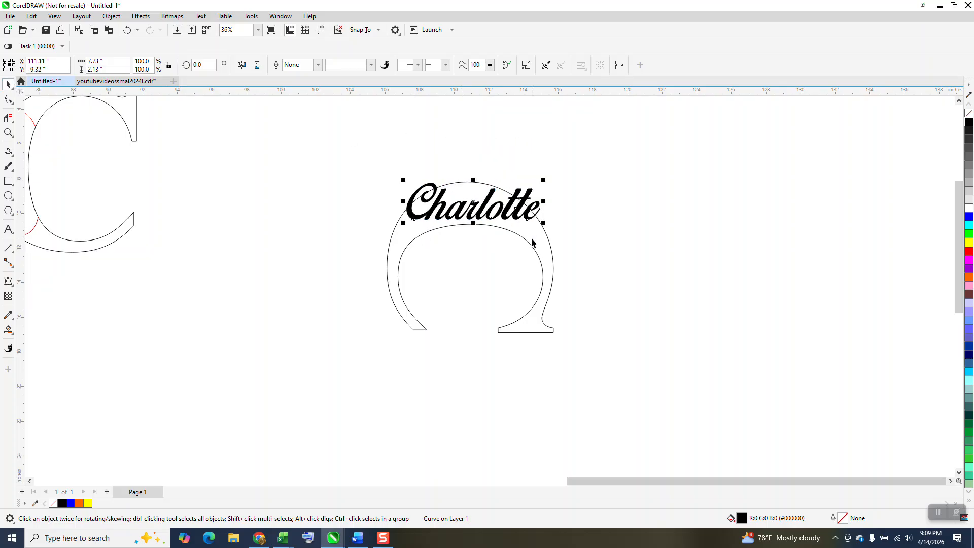
# Step: Apply a freeform envelope to the script name and move its lower middle node and four corner nodes onto the arch's inner and outer curves
pyautogui.click(542, 263)
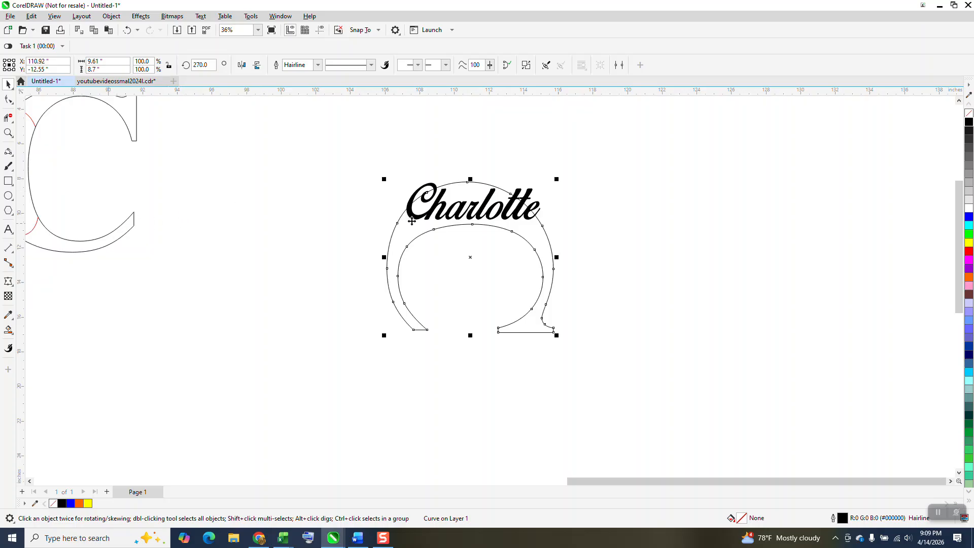
pyautogui.click(470, 218)
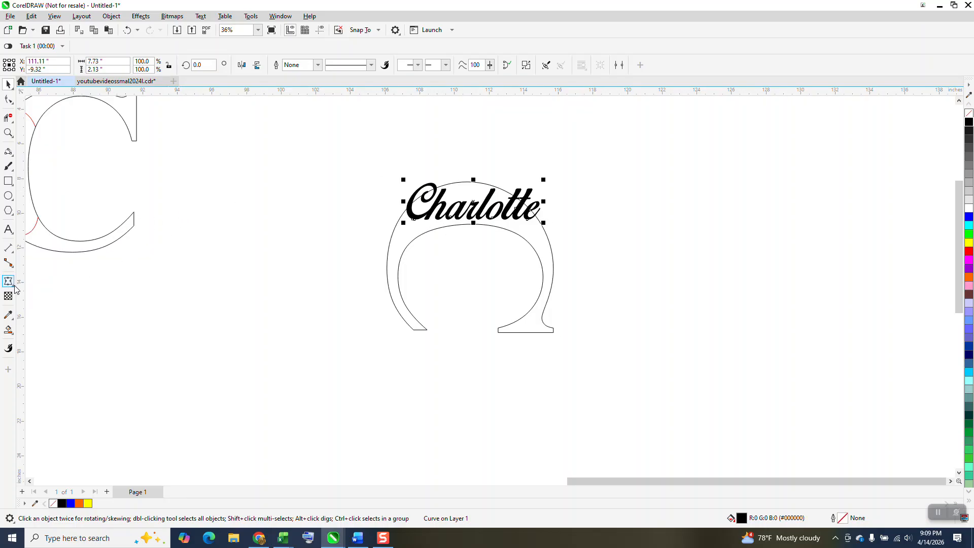
pyautogui.click(8, 135)
pyautogui.moveTo(636, 356); pyautogui.dragTo(635, 355)
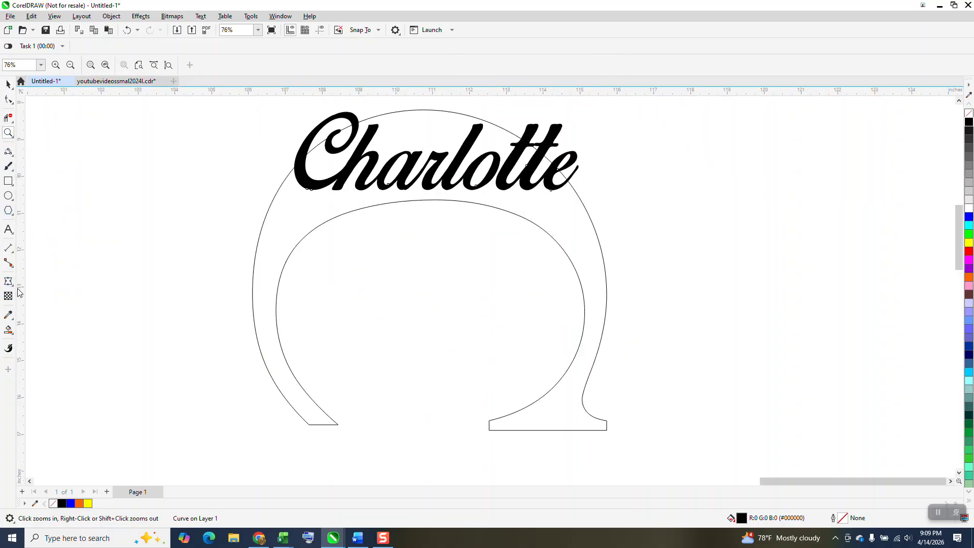
pyautogui.moveTo(13, 288)
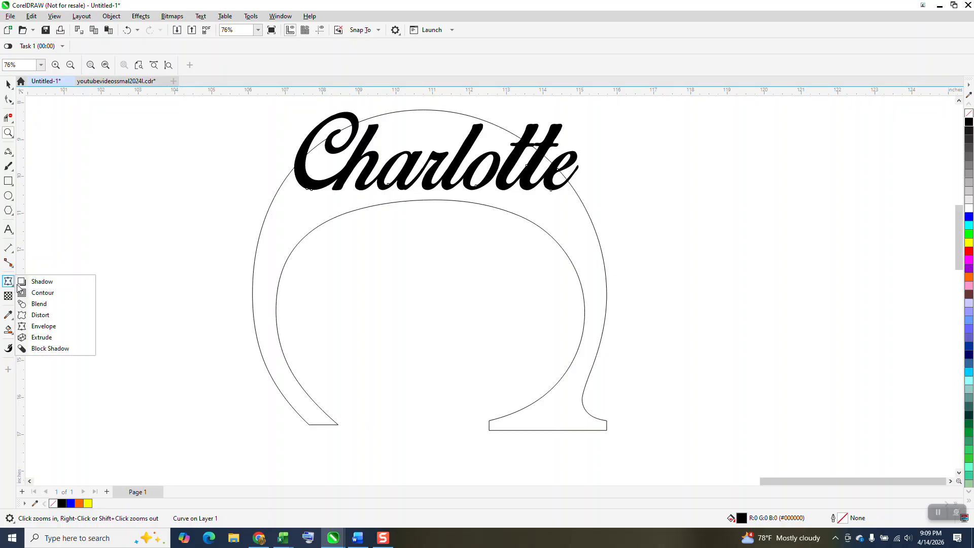
pyautogui.click(43, 327)
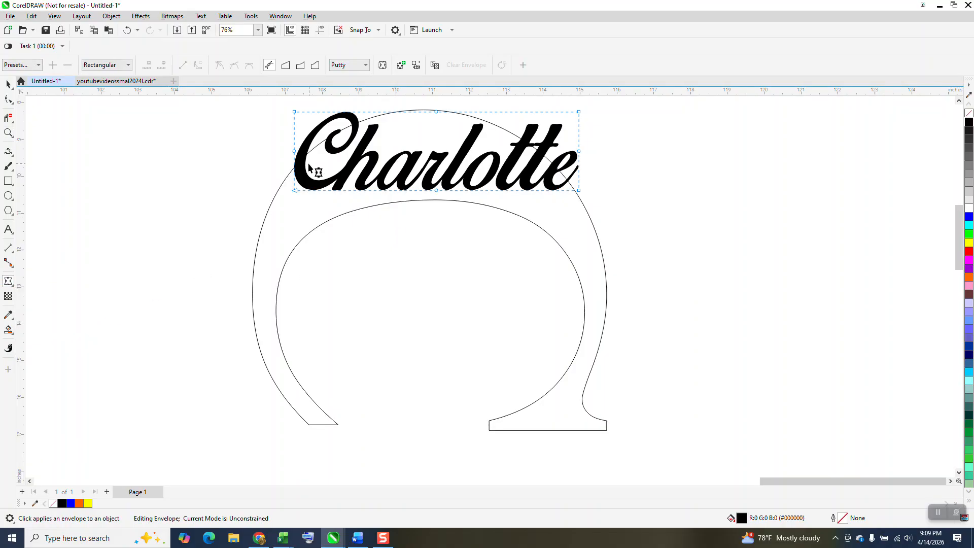
pyautogui.moveTo(273, 137); pyautogui.dragTo(599, 156)
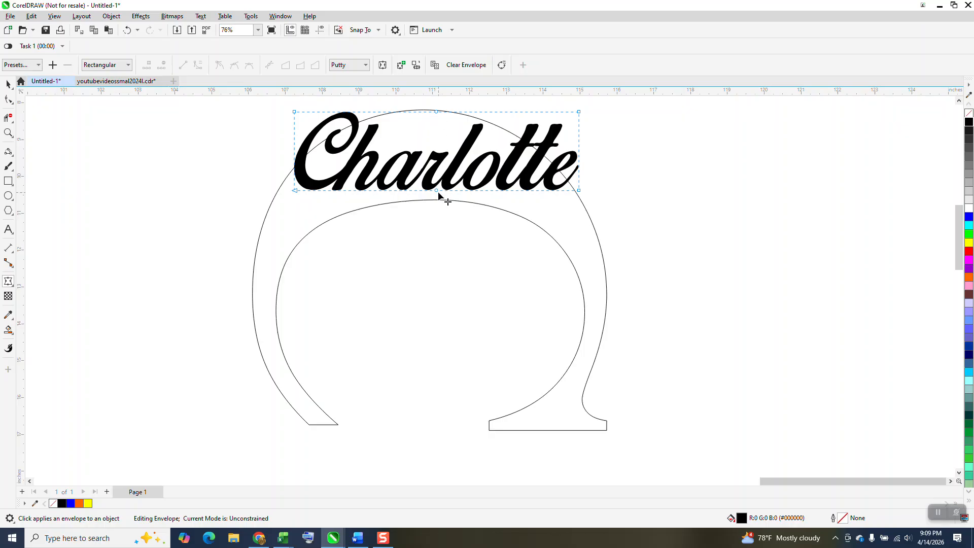
pyautogui.moveTo(437, 190); pyautogui.dragTo(435, 200)
pyautogui.moveTo(580, 191); pyautogui.dragTo(556, 241)
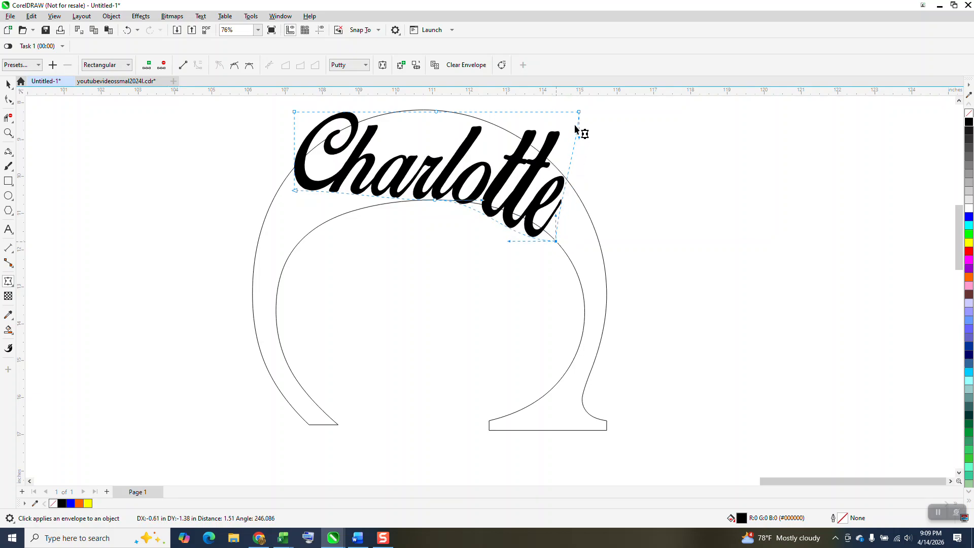
pyautogui.moveTo(579, 111); pyautogui.dragTo(541, 152)
pyautogui.moveTo(294, 191); pyautogui.dragTo(300, 243)
pyautogui.moveTo(295, 112); pyautogui.dragTo(294, 169)
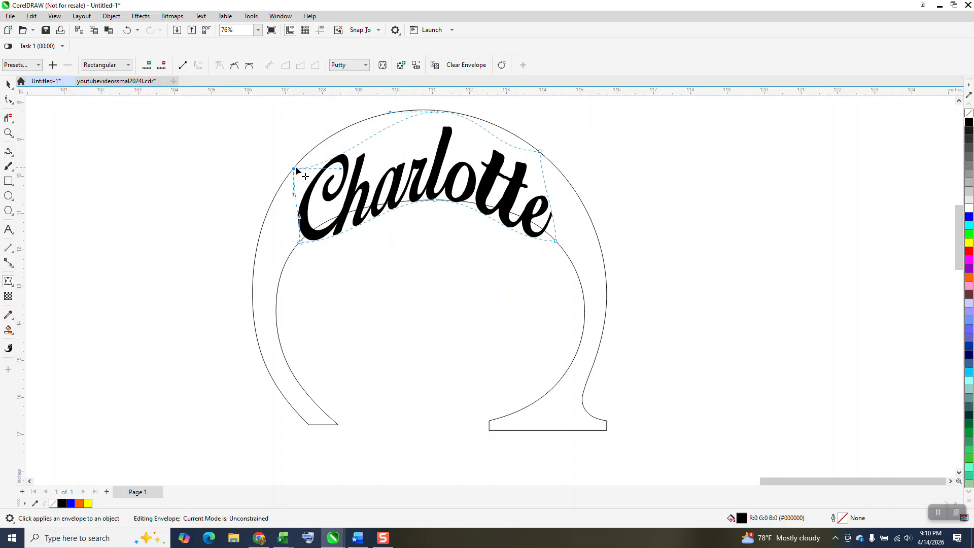
# Step: Bend the envelope's upper and lower edges to follow the arch's curves and move its two upper corner nodes outward along the outer curve
pyautogui.moveTo(353, 160); pyautogui.dragTo(329, 127)
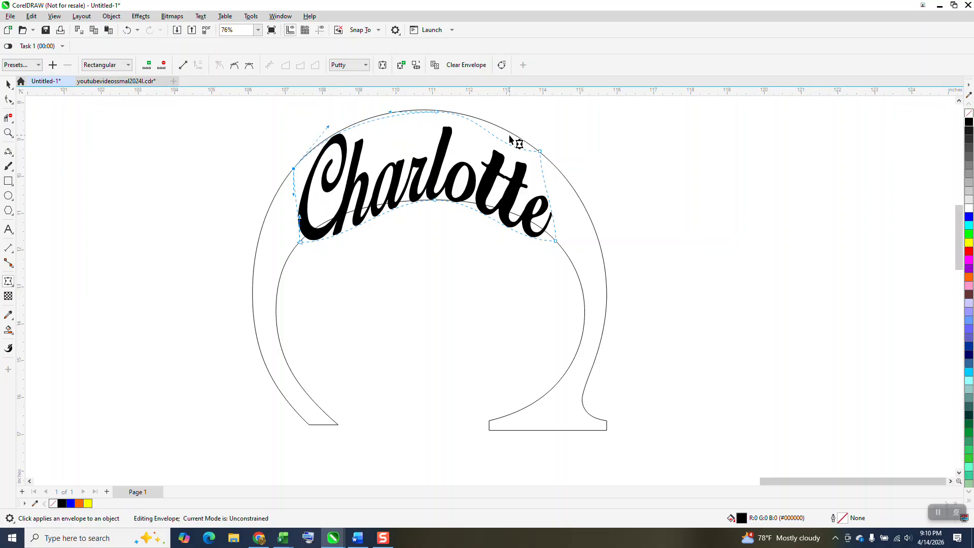
pyautogui.moveTo(507, 146); pyautogui.dragTo(512, 129)
pyautogui.moveTo(557, 242); pyautogui.dragTo(518, 201)
pyautogui.click(301, 242)
pyautogui.moveTo(349, 243); pyautogui.dragTo(350, 199)
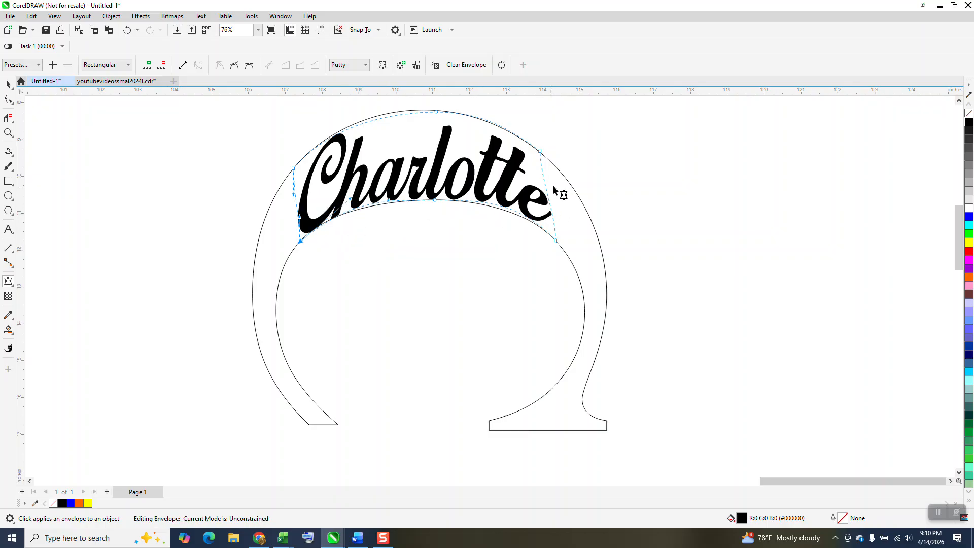
pyautogui.moveTo(293, 169); pyautogui.dragTo(286, 178)
pyautogui.moveTo(539, 152); pyautogui.dragTo(556, 169)
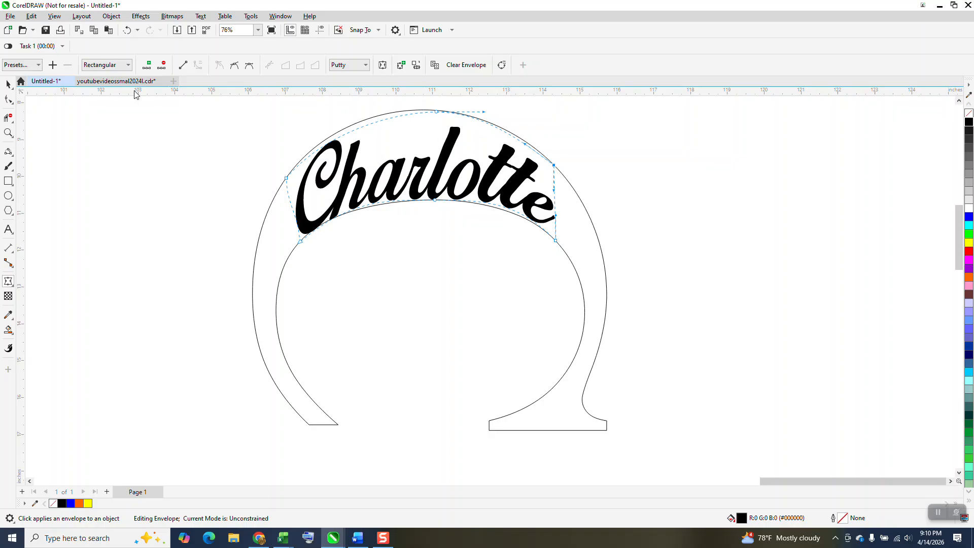
# Step: Try scaling only the warped name's width to 95% and undo the scaling
pyautogui.click(8, 84)
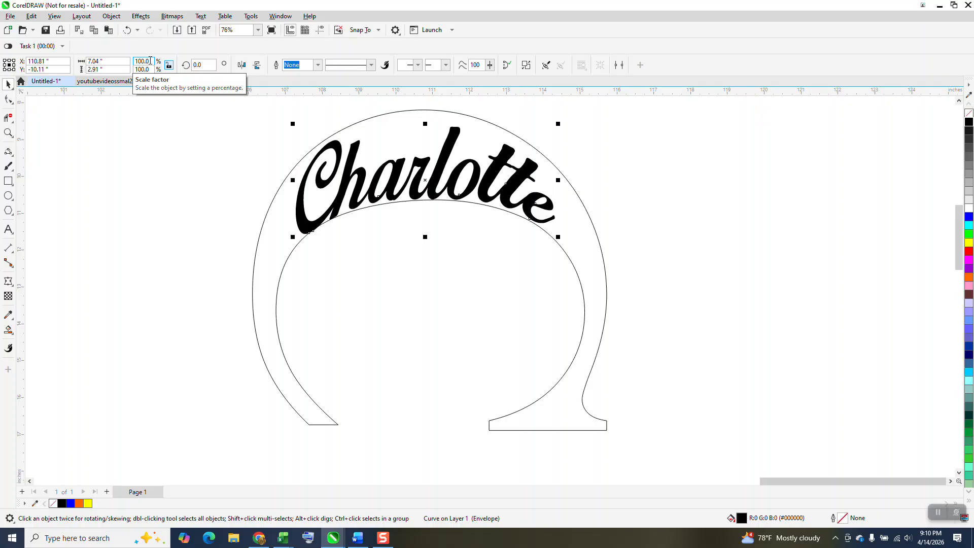
pyautogui.click(150, 60)
pyautogui.write('9')
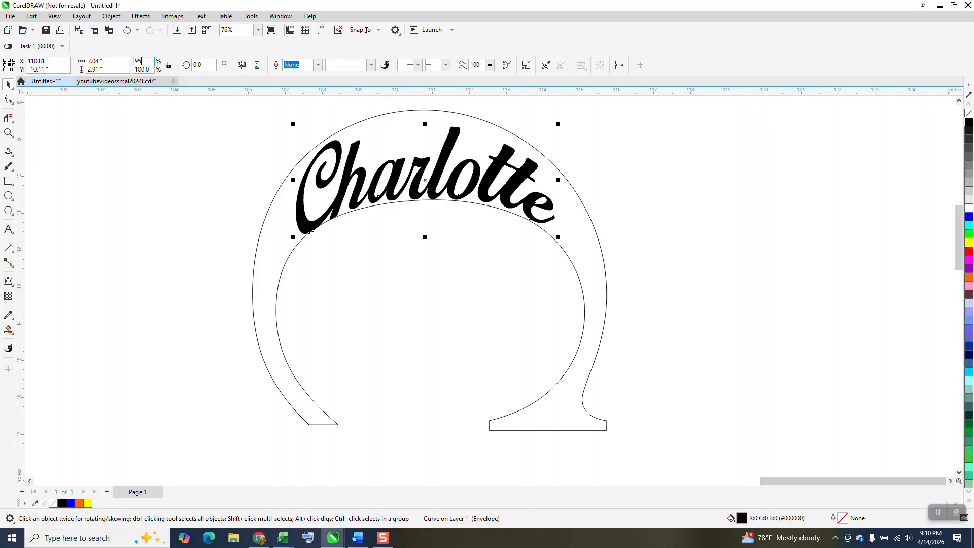
pyautogui.write('5')
pyautogui.press('Return')
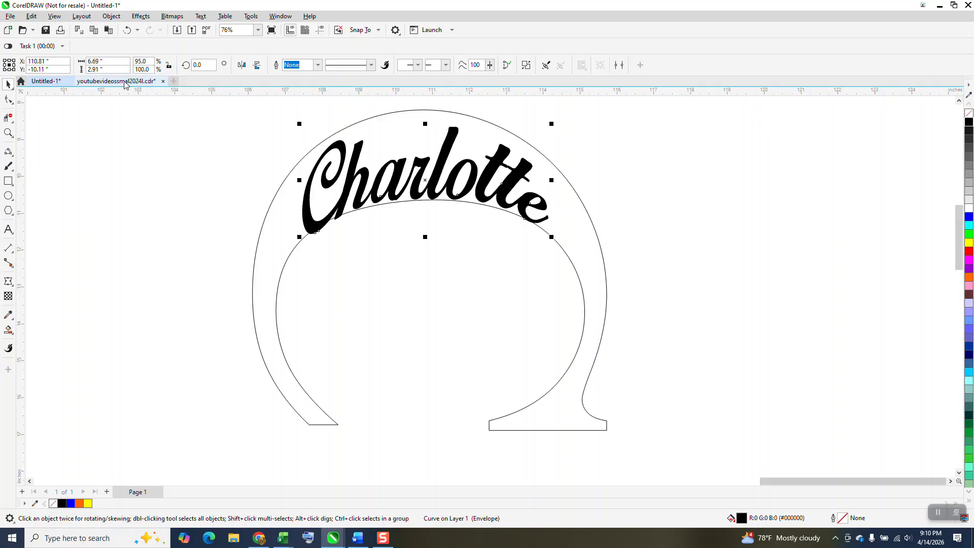
pyautogui.click(127, 30)
# Step: Scale the warped name proportionally to 95%
pyautogui.moveTo(151, 62); pyautogui.dragTo(48, 60)
pyautogui.write('95')
pyautogui.press('Return')
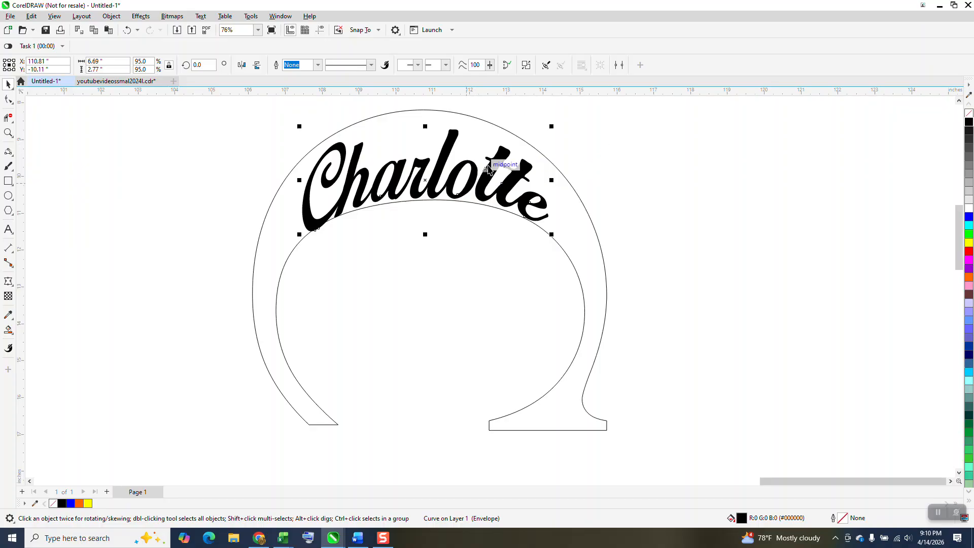
# Step: Set the nudge distance to 0.01" and nudge the warped name up about 0.22" between the arch's inner and outer curves
pyautogui.click(561, 131)
pyautogui.doubleClick(353, 66)
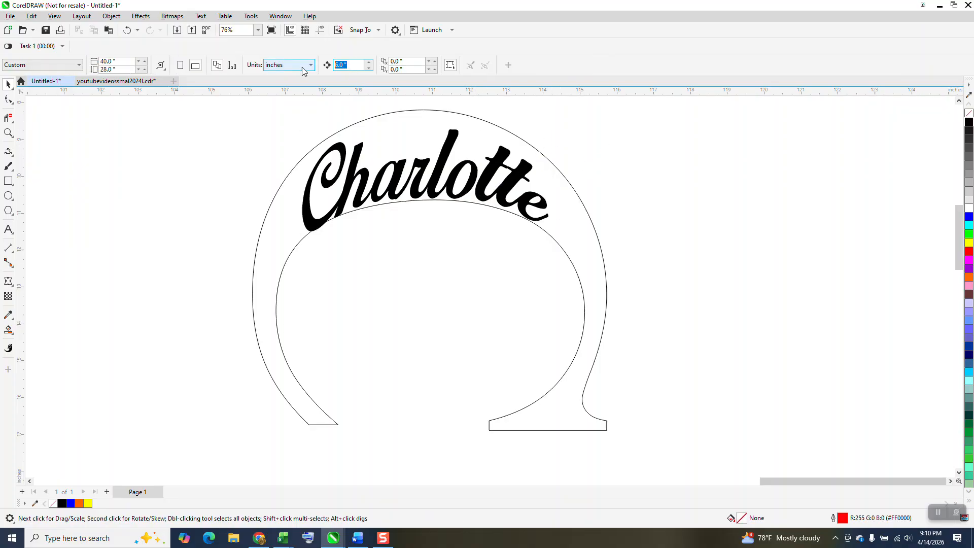
pyautogui.write('.01')
pyautogui.click(447, 151)
pyautogui.press('Up')
pyautogui.press('Up')
pyautogui.press('Up')
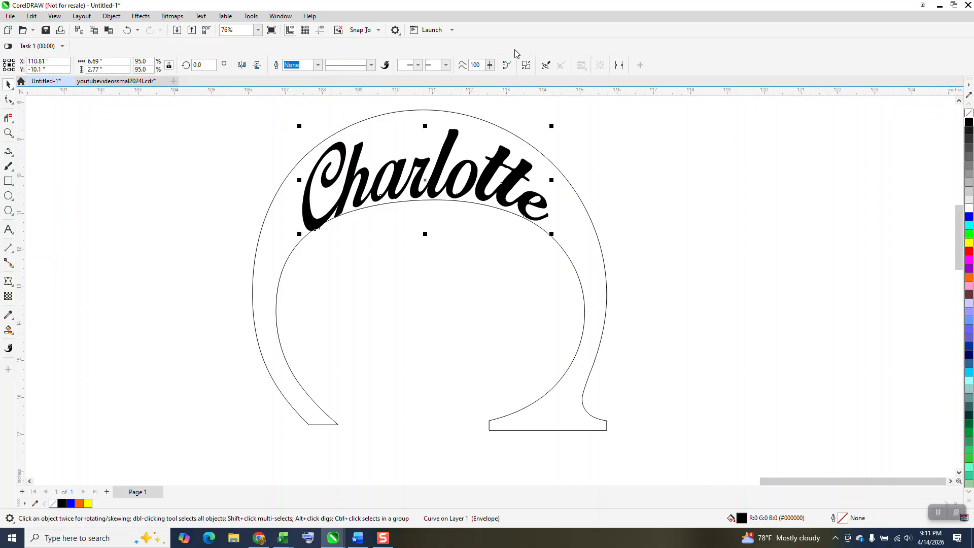
pyautogui.press('Up')
pyautogui.press('Up')
pyautogui.press('Up')
pyautogui.press('Up')
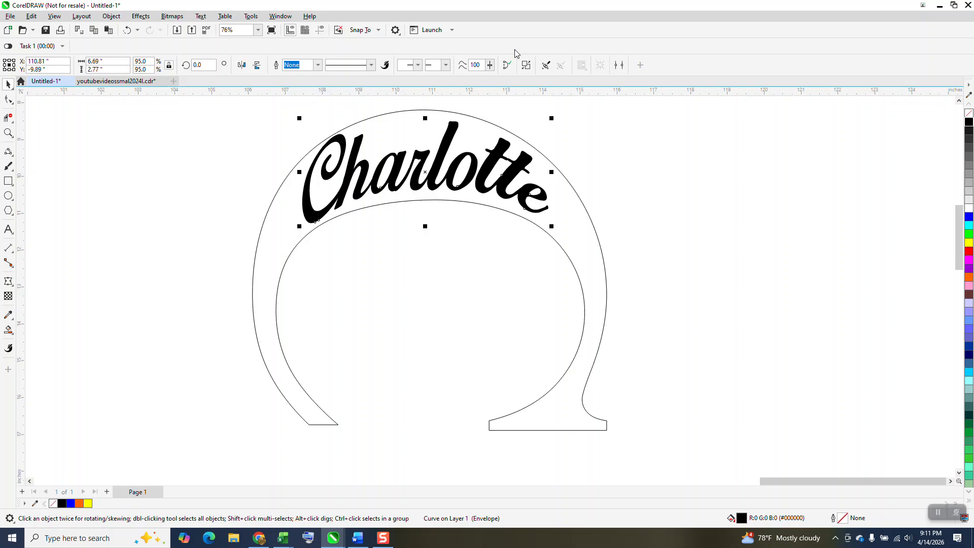
# Step: Refine the lower edge of the name's envelope by adjusting the curve handles at both lower corner nodes
pyautogui.click(9, 281)
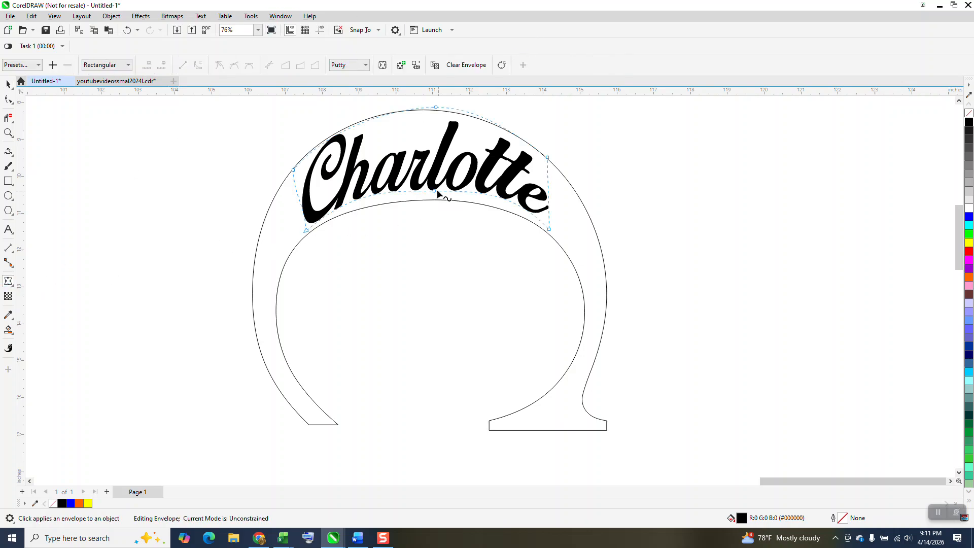
pyautogui.click(306, 230)
pyautogui.moveTo(355, 190); pyautogui.dragTo(356, 190)
pyautogui.click(549, 230)
pyautogui.moveTo(523, 207); pyautogui.dragTo(510, 200)
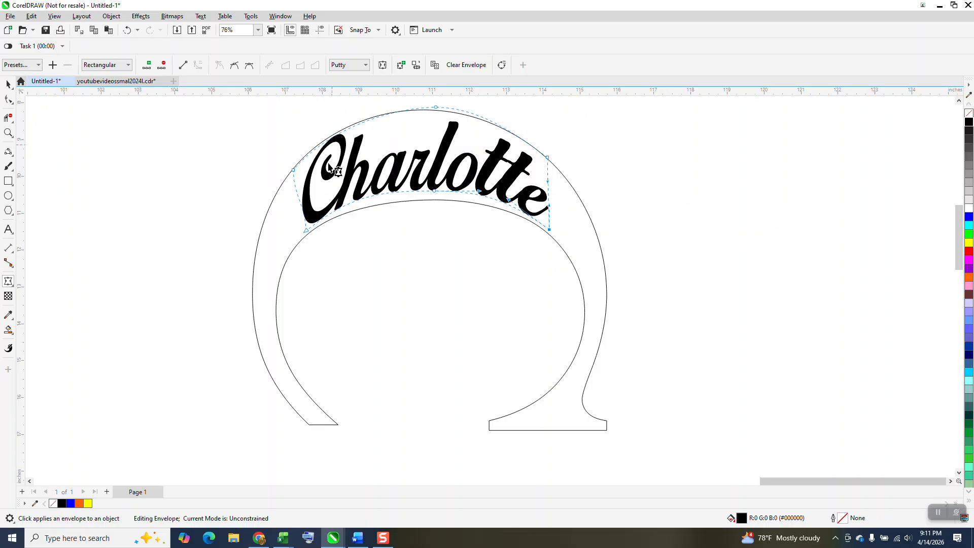
# Step: Refine the envelope's upper edge by adjusting its left curve, lowering the middle node and reshaping the right corner along the outer arch
pyautogui.click(293, 170)
pyautogui.moveTo(327, 130); pyautogui.dragTo(332, 132)
pyautogui.moveTo(437, 109); pyautogui.dragTo(434, 113)
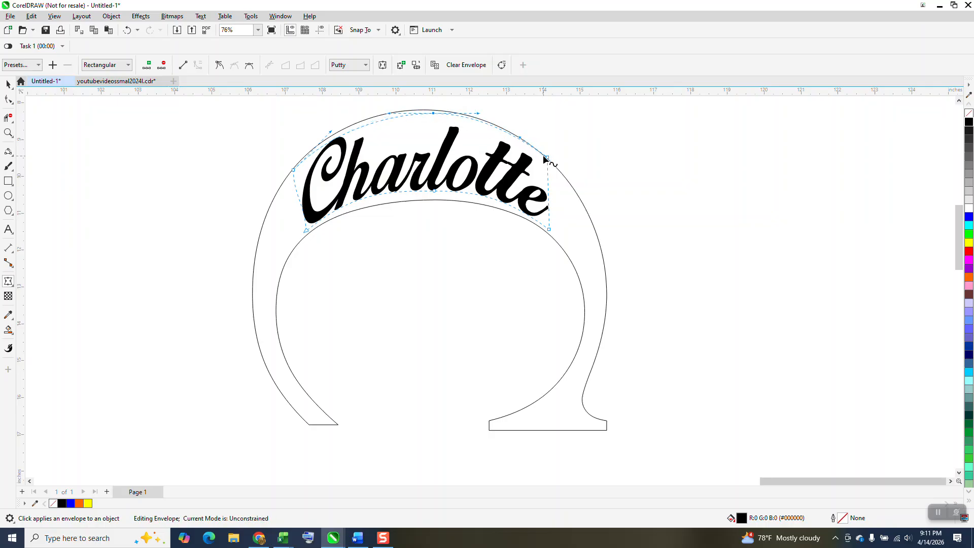
pyautogui.moveTo(547, 158); pyautogui.dragTo(526, 137)
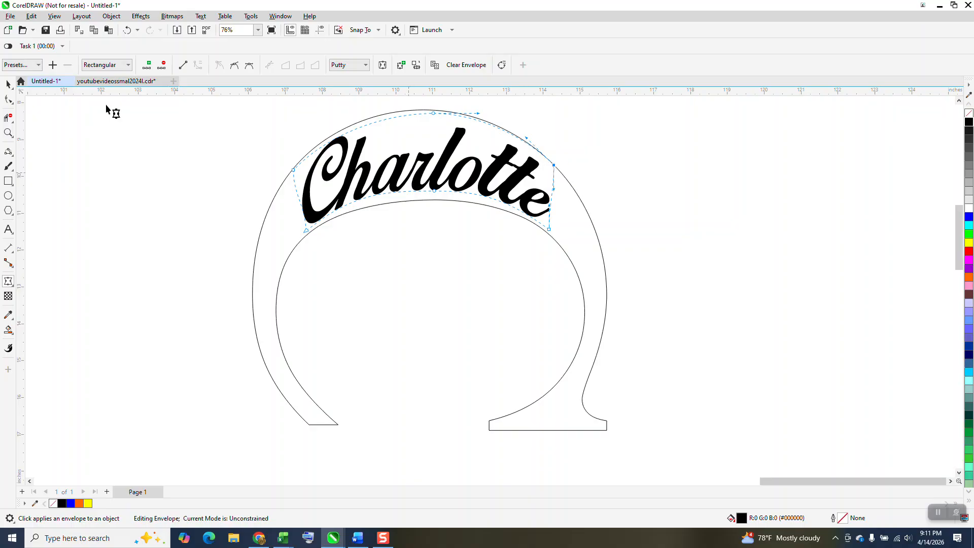
pyautogui.click(9, 85)
pyautogui.scroll(-2, 452, 213)
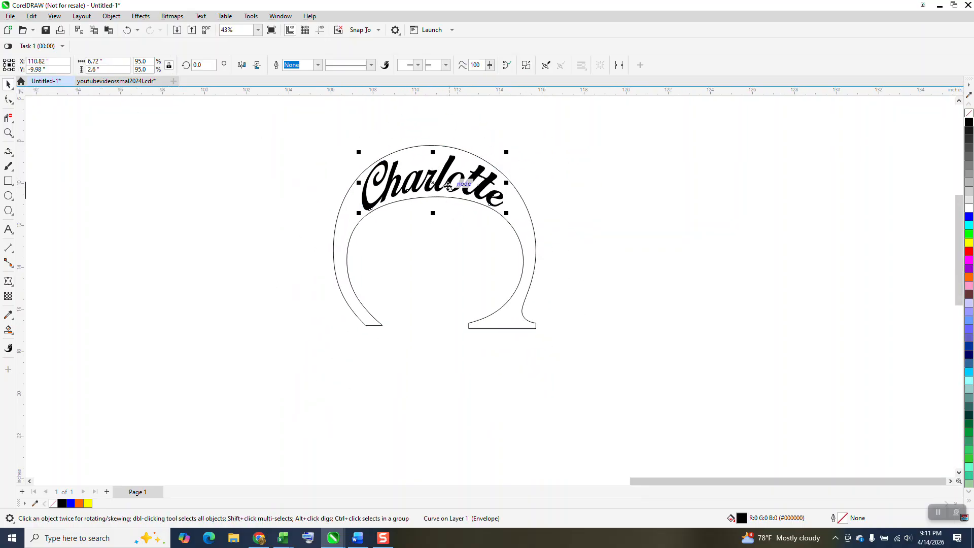
# Step: Remove the warped name's fill and give it a hairline outline in dark grey (#1A1A1A)
pyautogui.moveTo(320, 126); pyautogui.dragTo(507, 227)
pyautogui.click(968, 115)
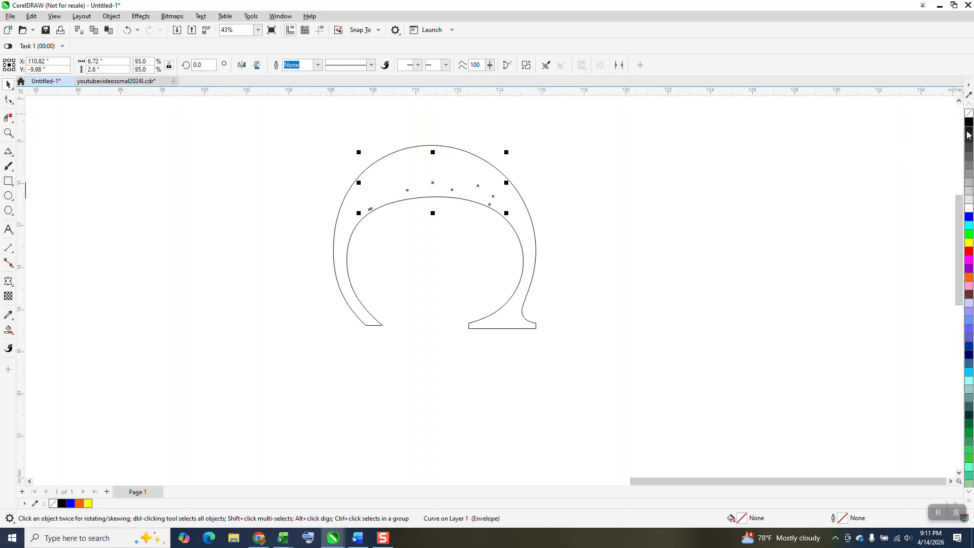
pyautogui.rightClick(969, 135)
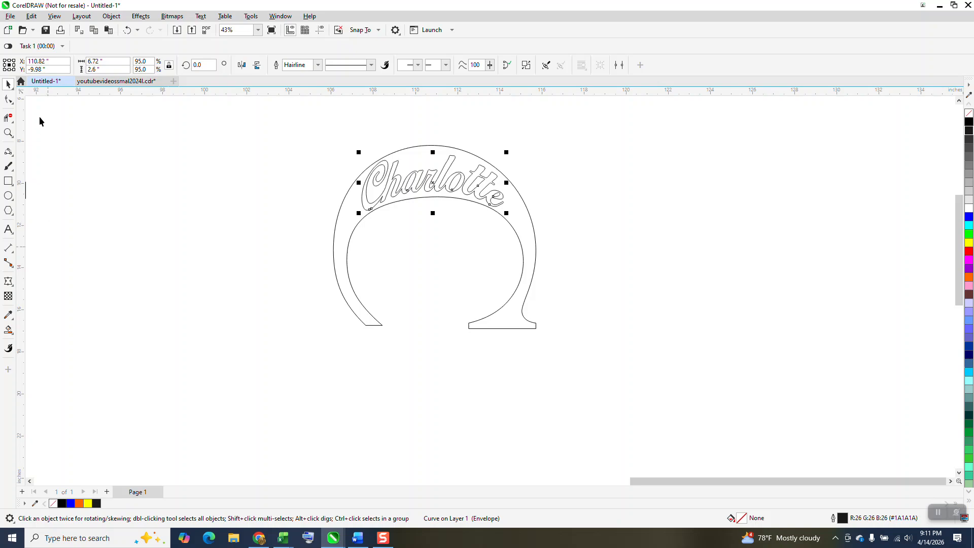
# Step: Rotate the large C and the warped name together back to the C's upright orientation
pyautogui.moveTo(316, 128); pyautogui.dragTo(346, 236)
pyautogui.moveTo(663, 362); pyautogui.dragTo(663, 363)
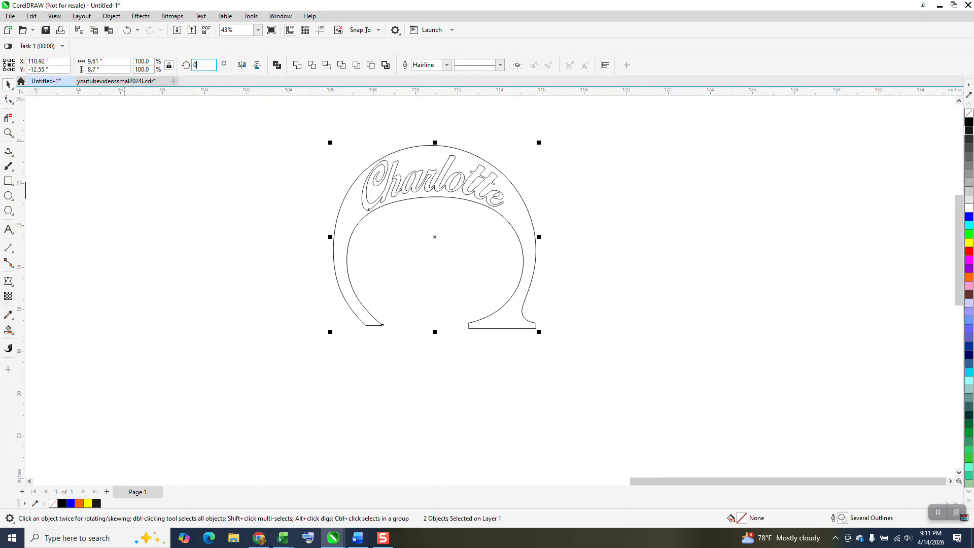
pyautogui.press('Return')
# Step: Try Smart Fill in blue on the large C's stroke and inside the name's first letter, and undo both fills
pyautogui.click(8, 330)
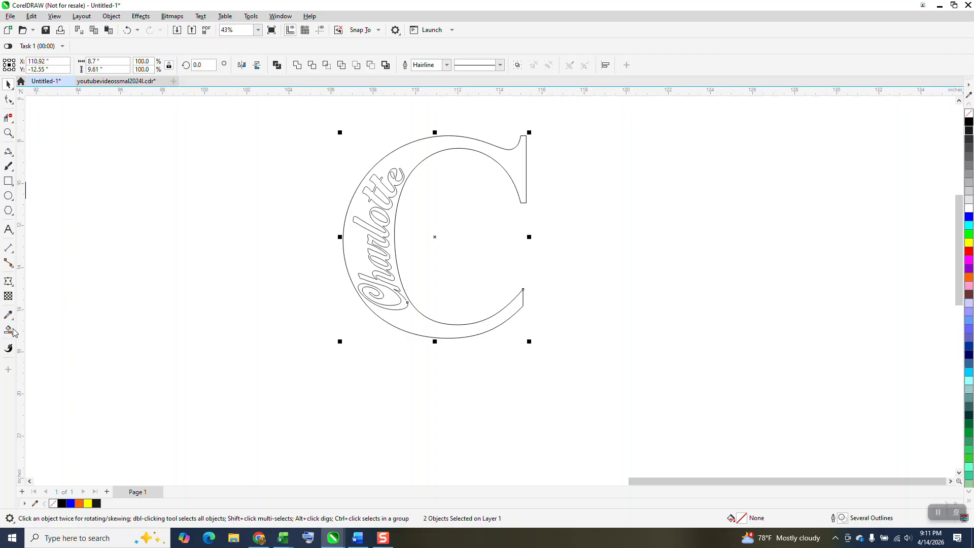
pyautogui.click(413, 150)
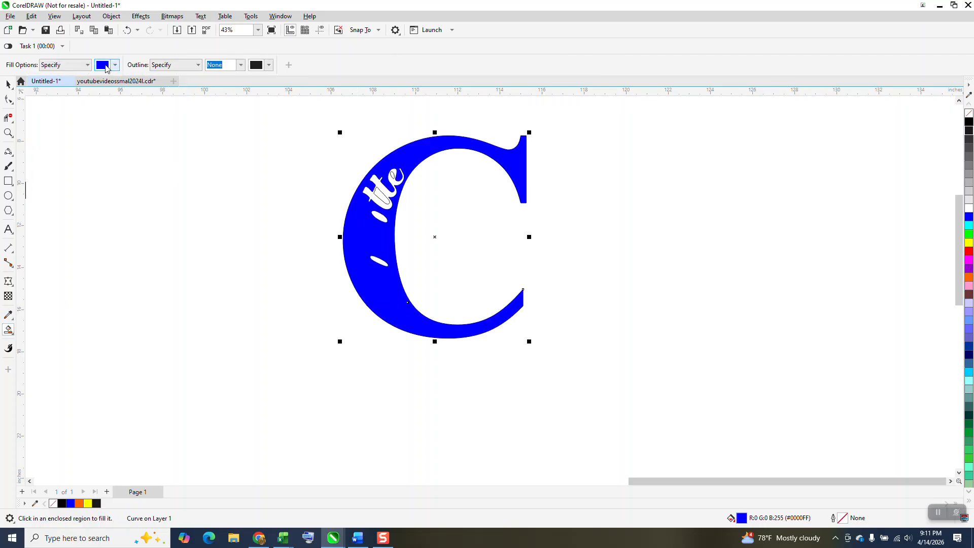
pyautogui.click(127, 30)
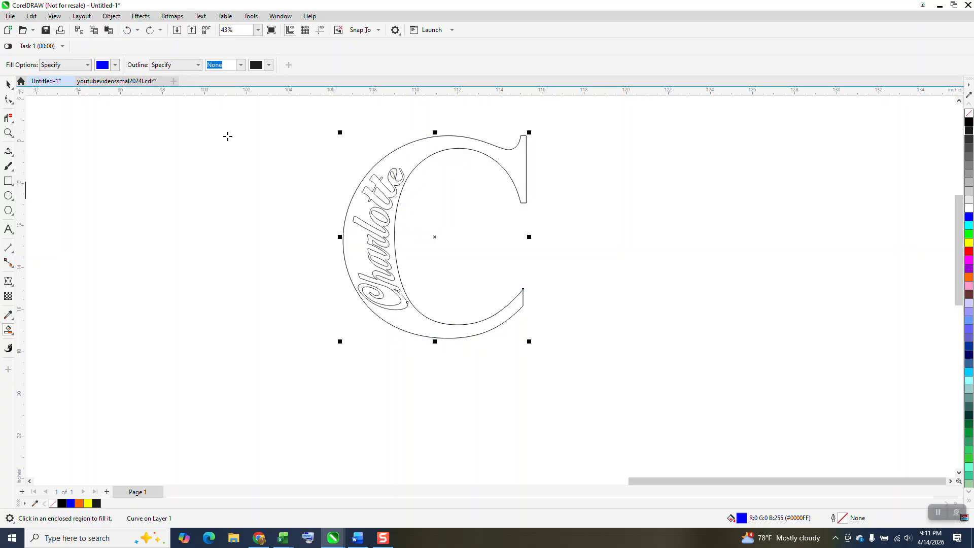
pyautogui.click(389, 297)
pyautogui.click(127, 30)
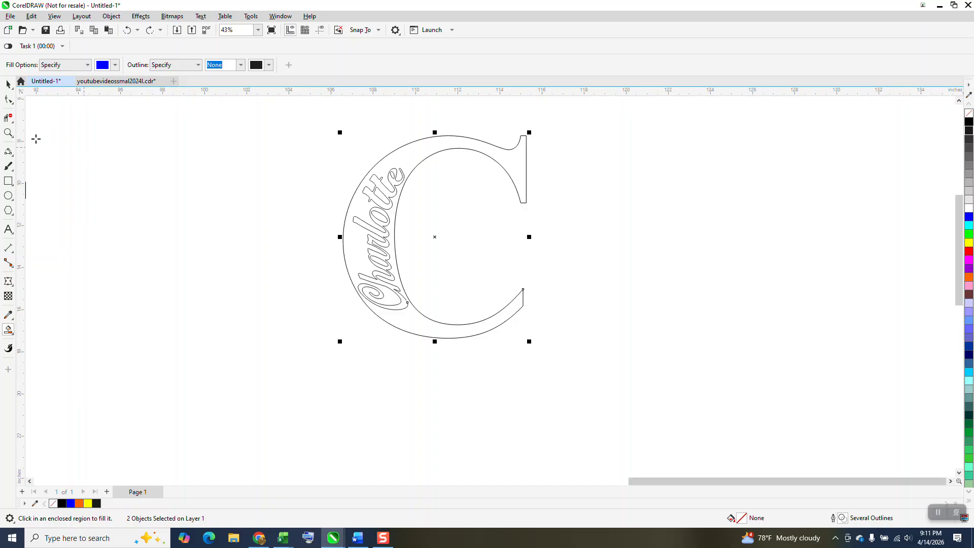
# Step: Close the gap in the outline of the name's first letter with a 3-point curve about 0.11" long between its open ends
pyautogui.click(8, 133)
pyautogui.moveTo(376, 296); pyautogui.dragTo(434, 317)
pyautogui.scroll(-1, 307, 305)
pyautogui.click(9, 118)
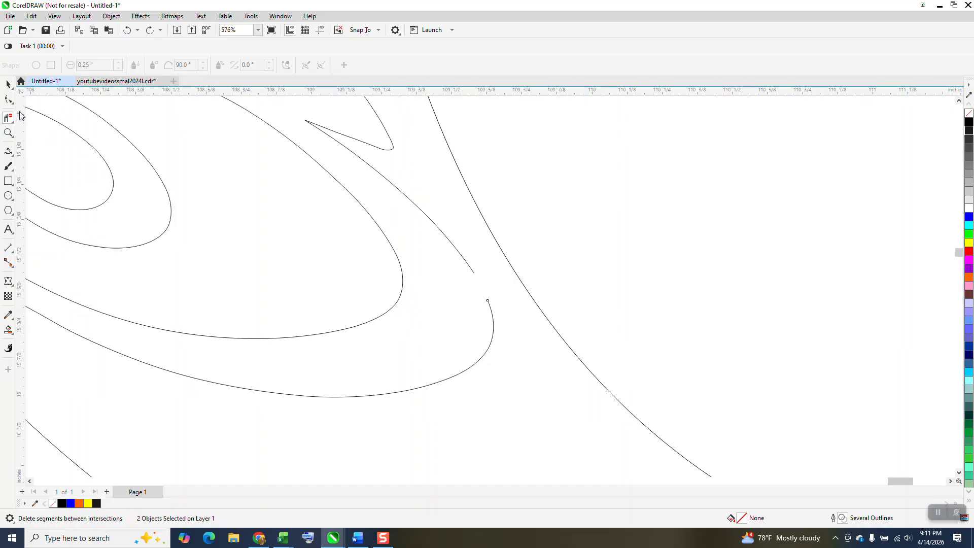
pyautogui.click(14, 164)
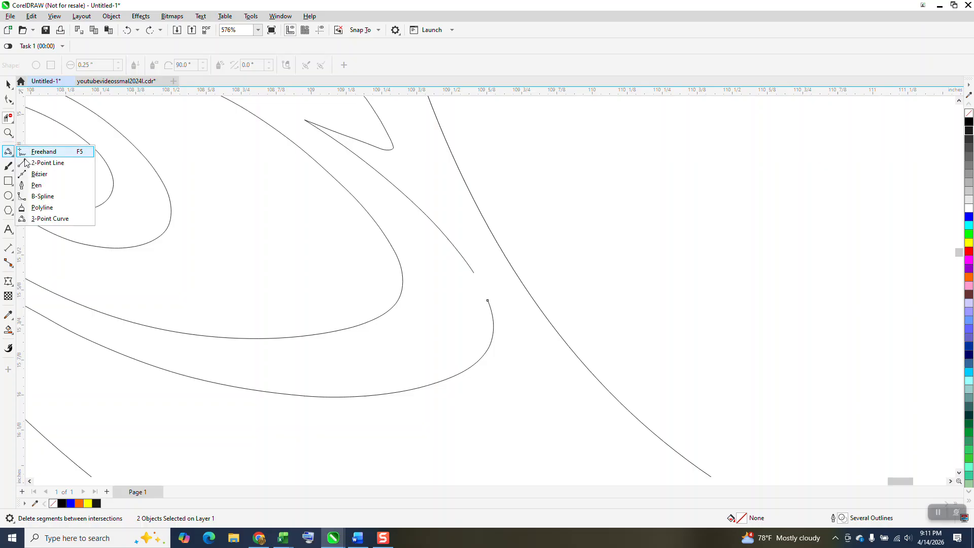
pyautogui.click(60, 161)
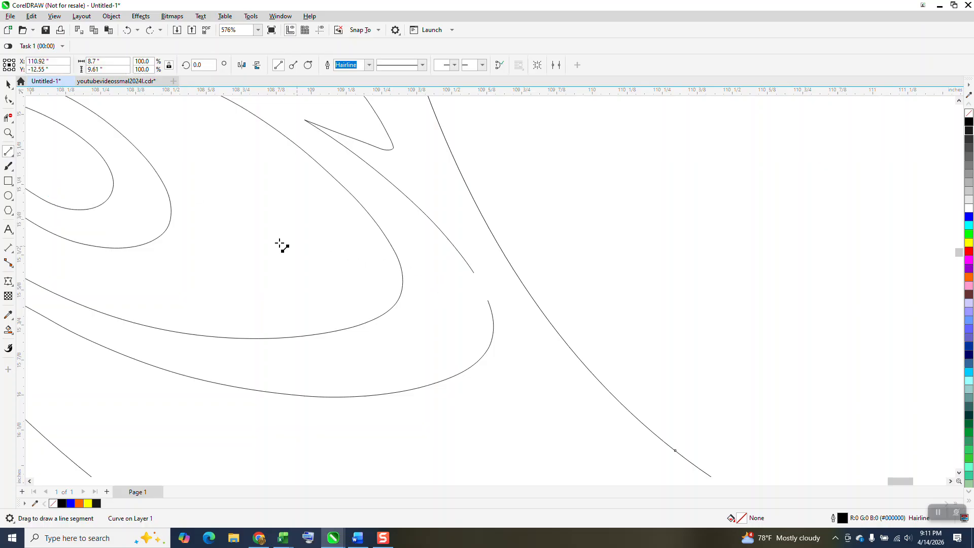
pyautogui.click(14, 161)
pyautogui.click(65, 222)
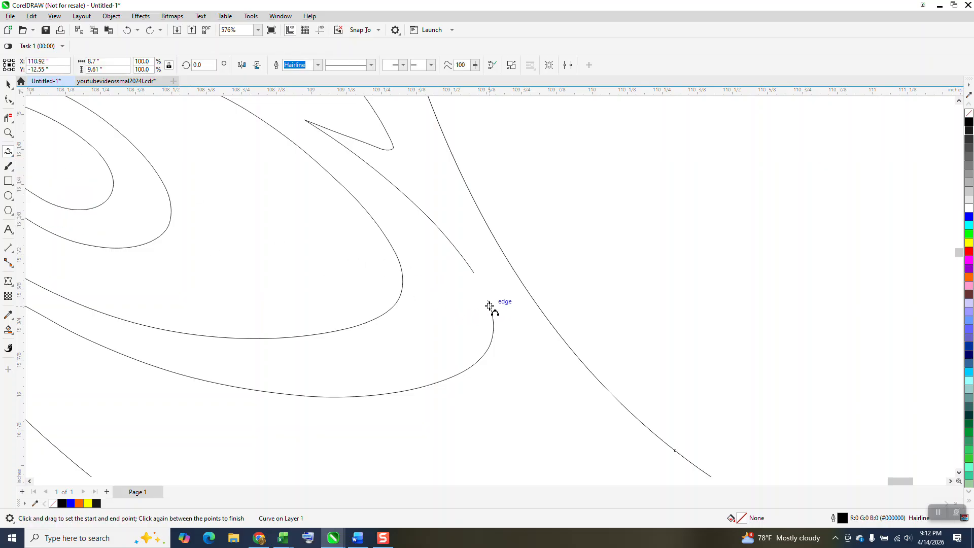
pyautogui.moveTo(488, 300); pyautogui.dragTo(474, 273)
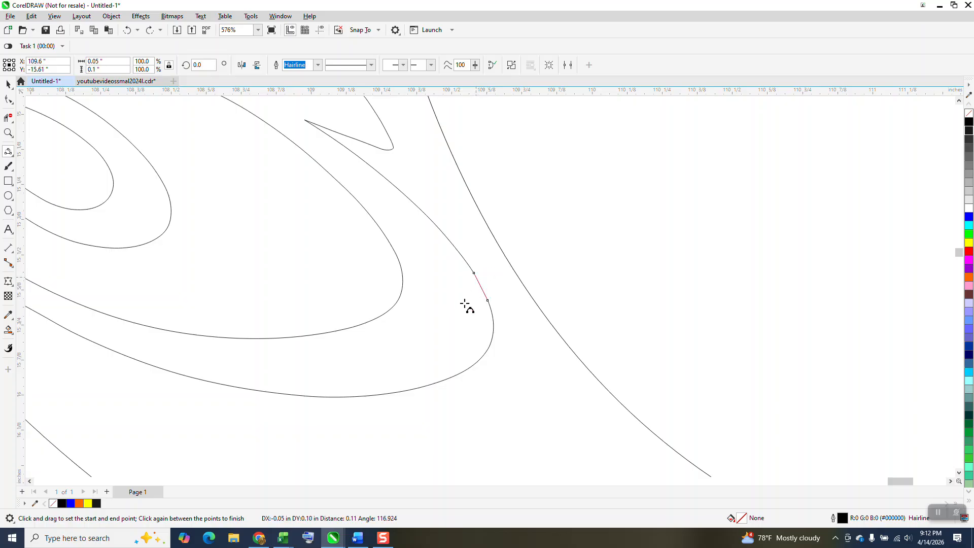
pyautogui.click(466, 304)
# Step: Smart-fill the large C's stroke around the name in blue with no outline
pyautogui.scroll(-3, 465, 305)
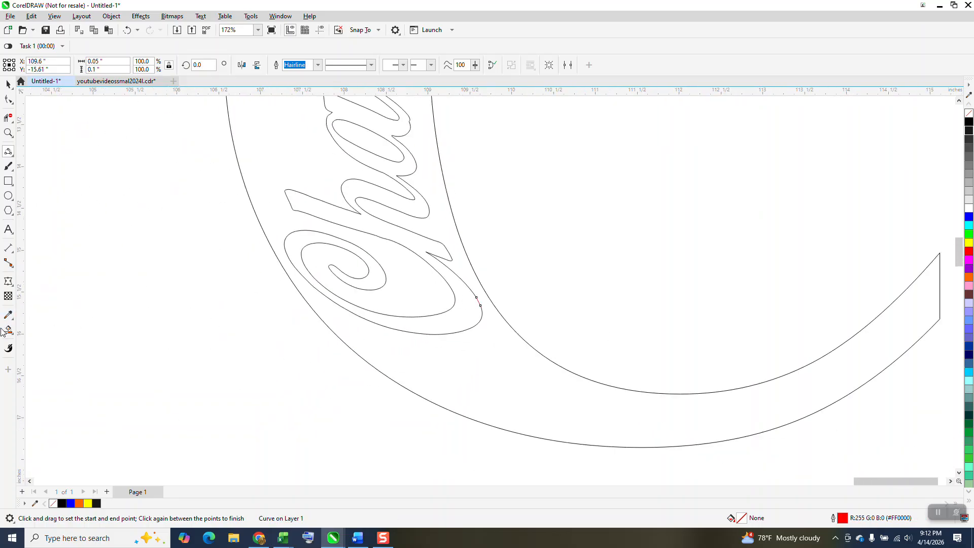
pyautogui.click(449, 360)
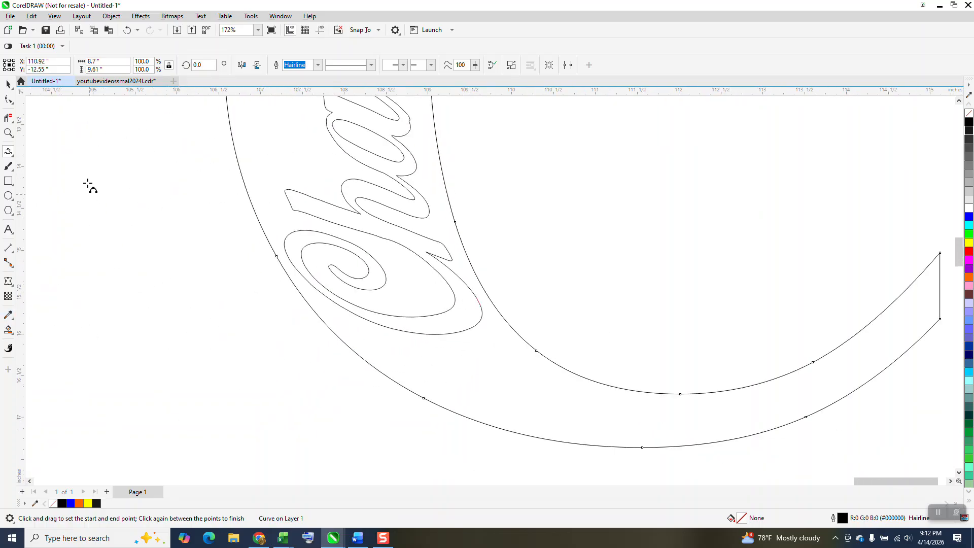
pyautogui.click(9, 330)
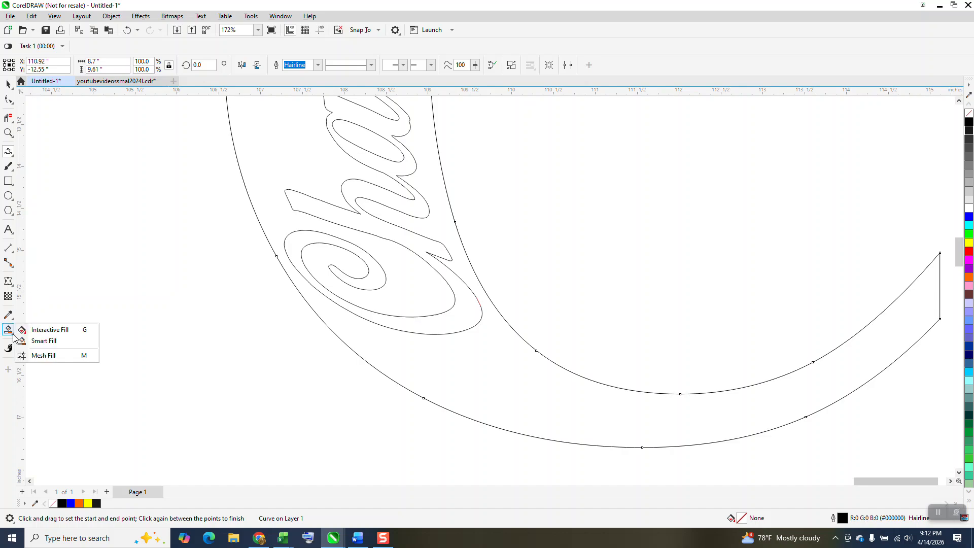
pyautogui.click(43, 341)
pyautogui.click(403, 349)
pyautogui.scroll(-3, 332, 350)
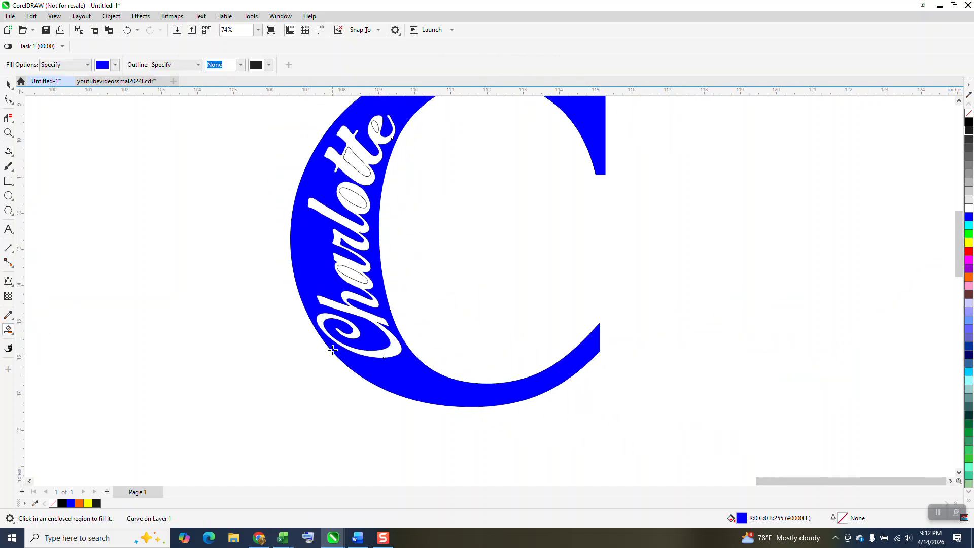
# Step: Smart-fill the enclosed counters of the name's letters a, o, tt and e in blue, and deselect everything
pyautogui.click(359, 277)
pyautogui.click(357, 191)
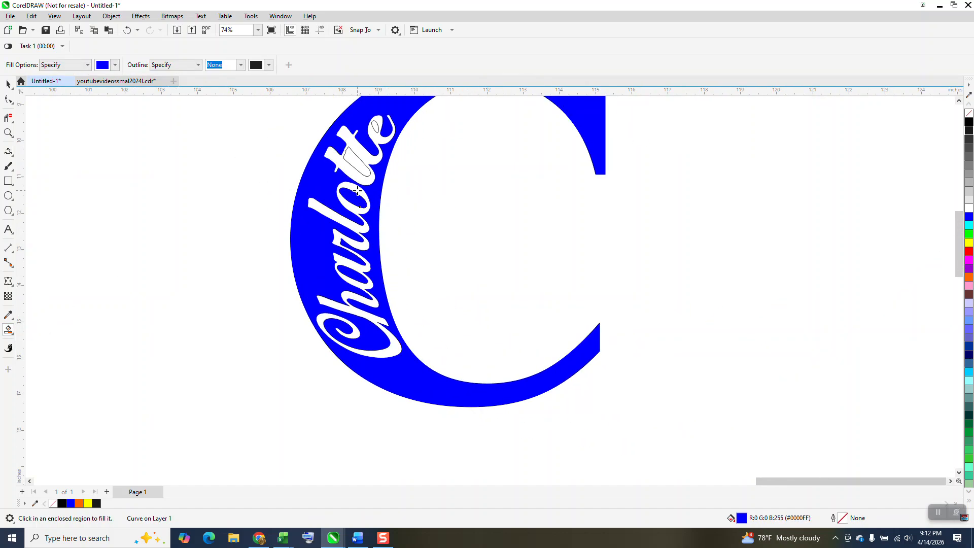
pyautogui.click(360, 166)
pyautogui.click(369, 130)
pyautogui.scroll(-2, 341, 236)
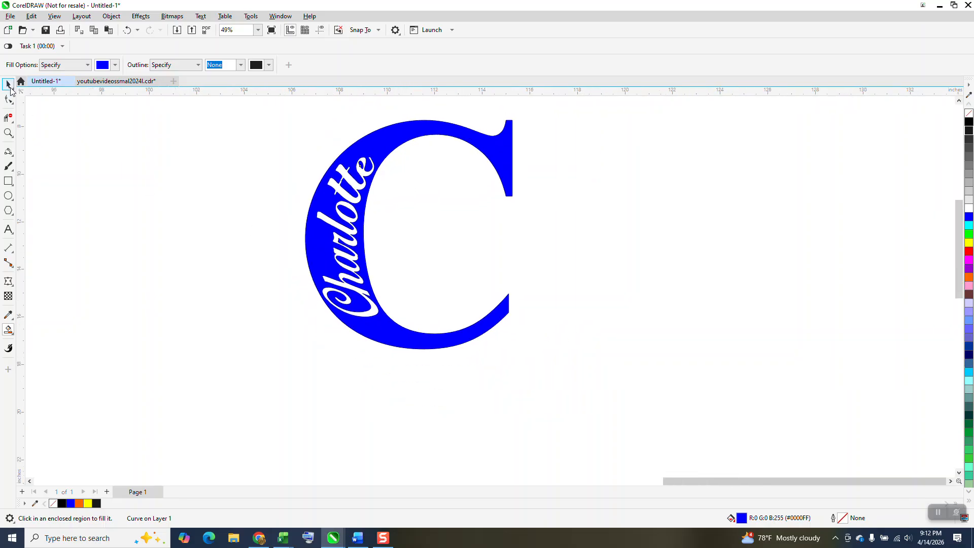
pyautogui.press('space')
pyautogui.scroll(-2, 387, 306)
pyautogui.click(256, 208)
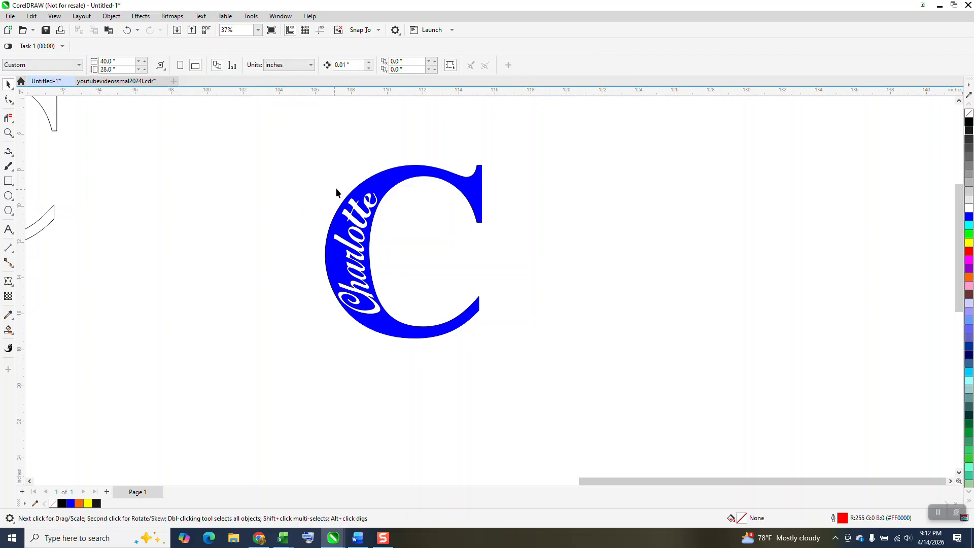
# Step: Move the black C with the overlapping, contoured name beside the blue C for comparison
pyautogui.scroll(-1, 412, 204)
pyautogui.scroll(-5, 378, 197)
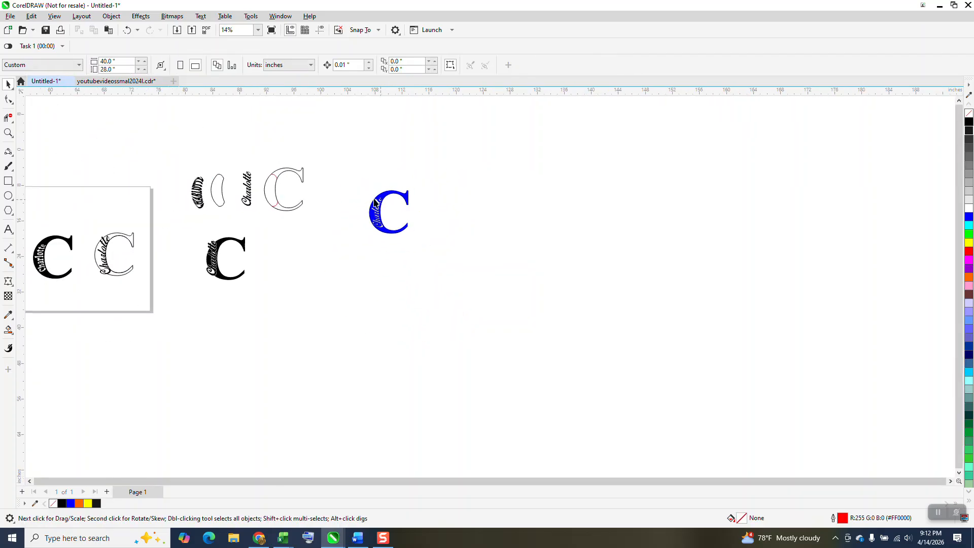
pyautogui.moveTo(190, 226); pyautogui.dragTo(277, 300)
pyautogui.moveTo(226, 264); pyautogui.dragTo(435, 209)
pyautogui.click(8, 133)
pyautogui.moveTo(355, 178); pyautogui.dragTo(529, 271)
pyautogui.click(9, 84)
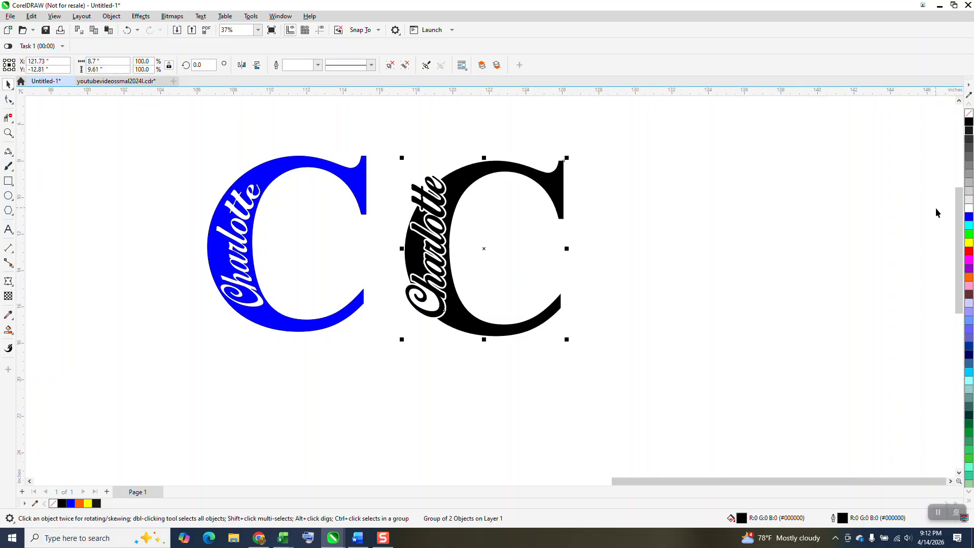
# Step: Recolour the grouped black C and its overlapping name with a blue fill, and deselect it
pyautogui.click(969, 218)
pyautogui.click(674, 247)
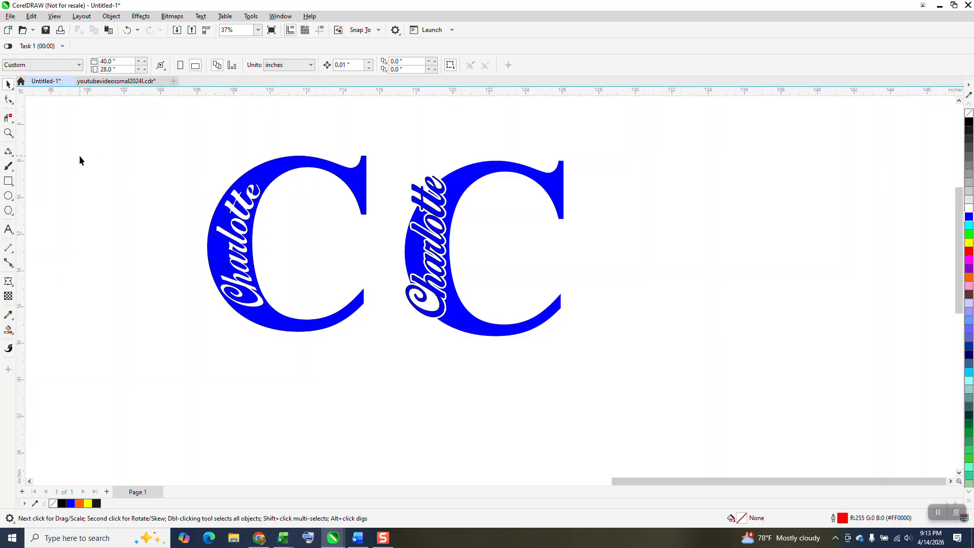
pyautogui.click(8, 133)
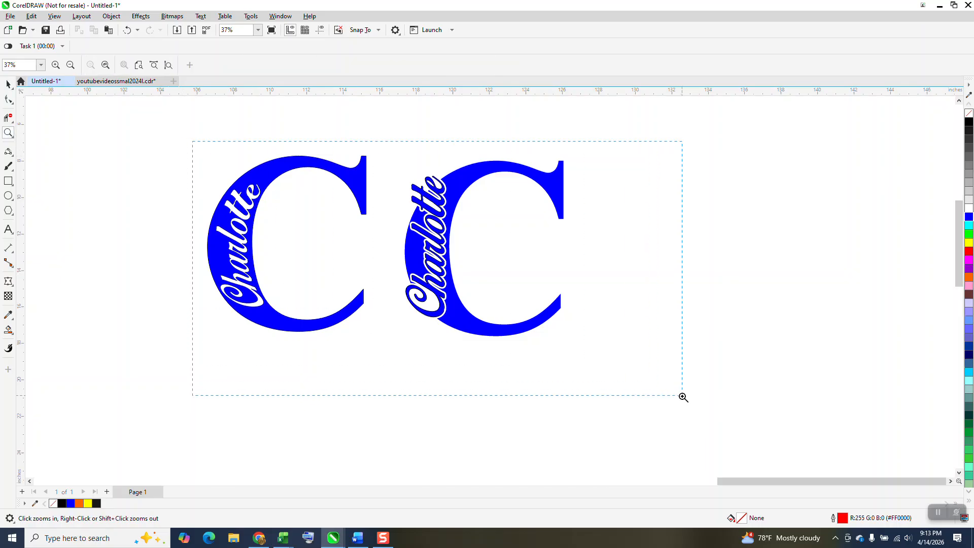